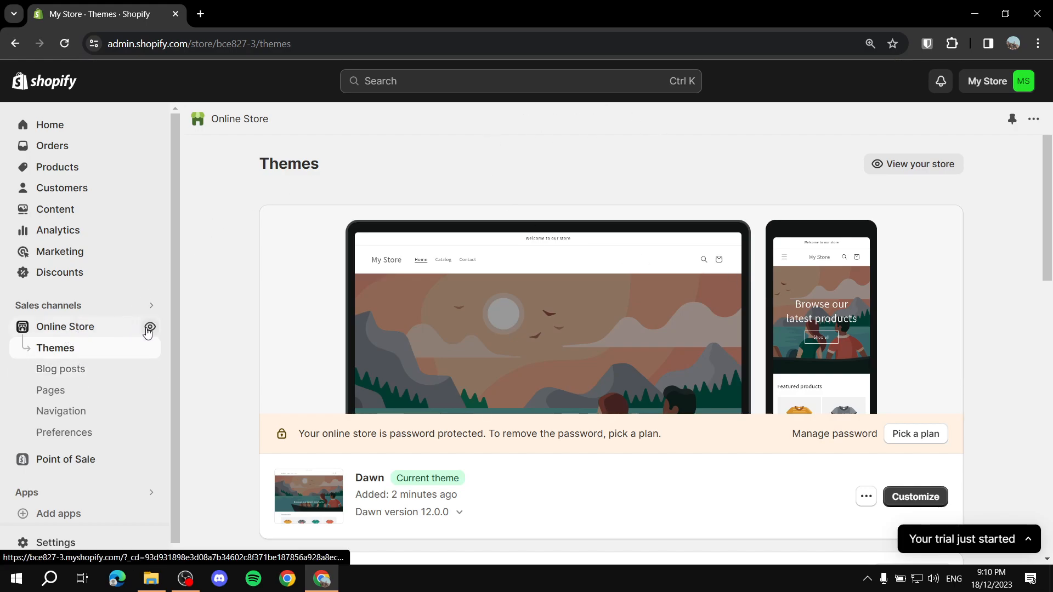
- Preview the live storefront to examine its header menu, and close the preview
click(152, 327)
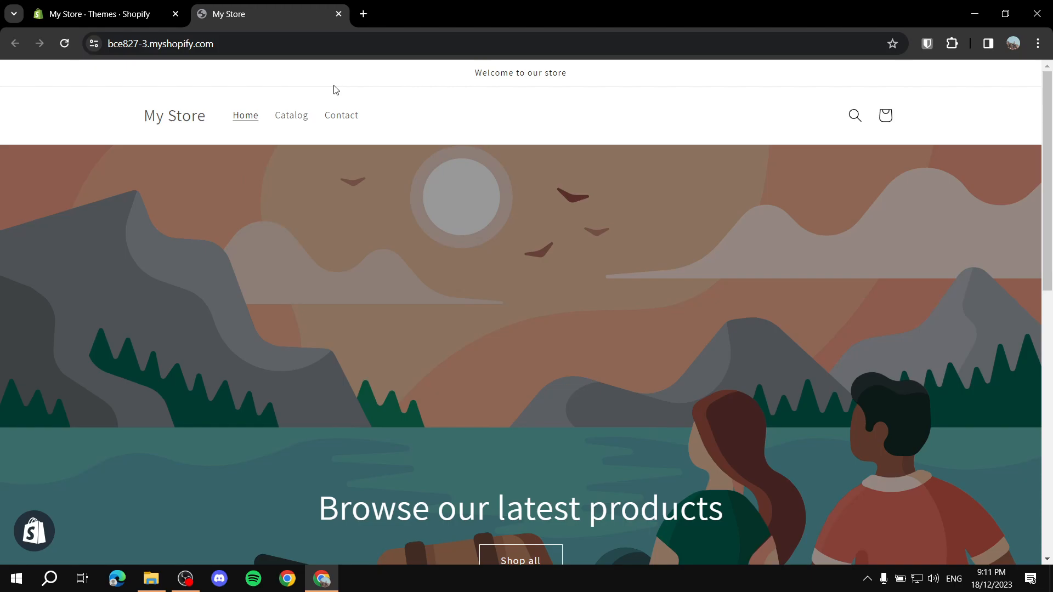
click(338, 14)
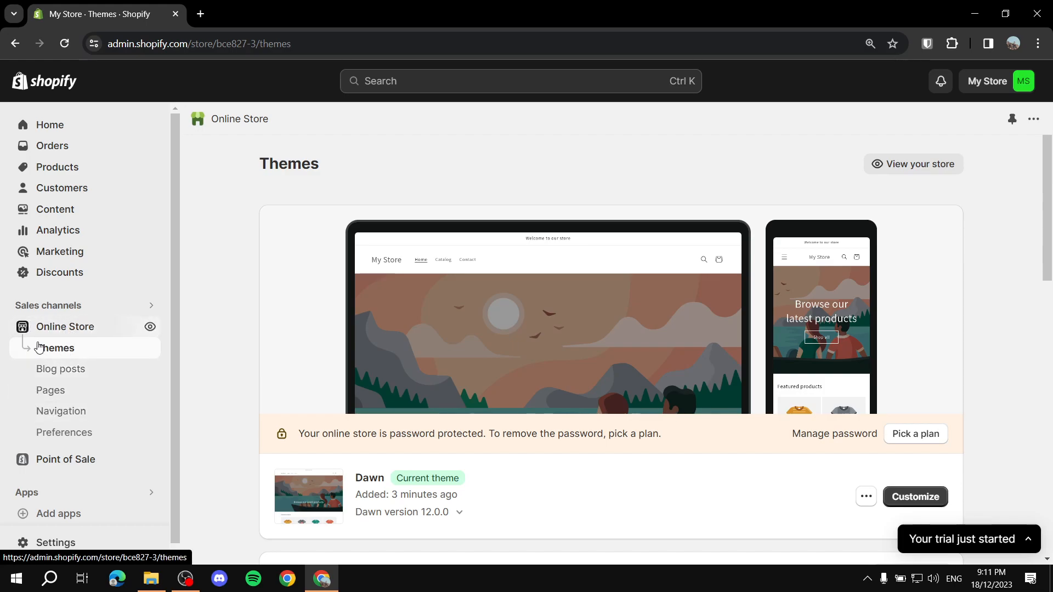
- Open the Main menu in the store's navigation settings and compare its items with the storefront header
click(46, 418)
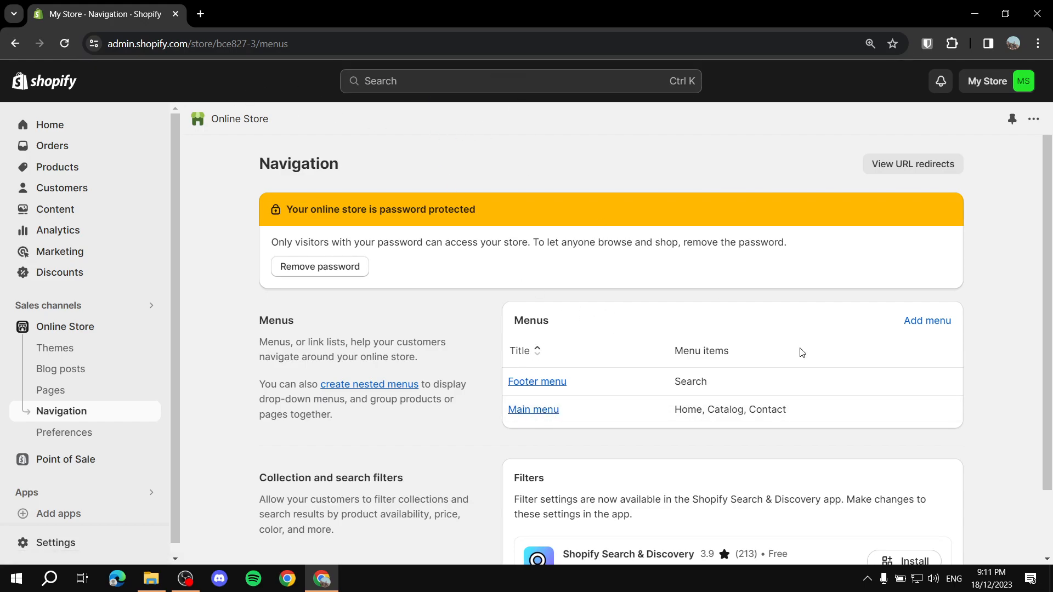
scroll(672, 438, down, 1)
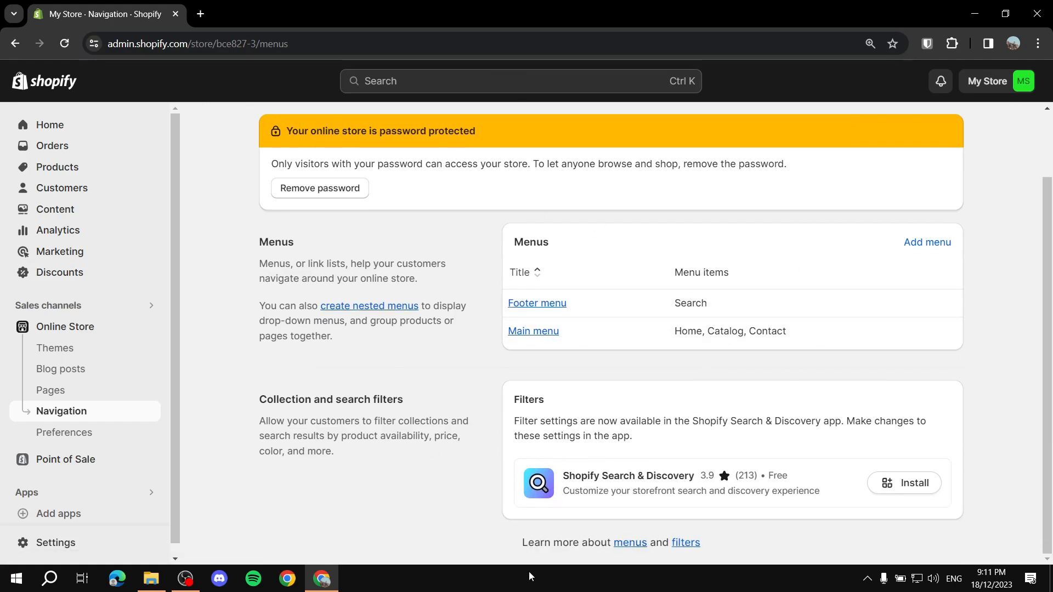
scroll(492, 342, up, 1)
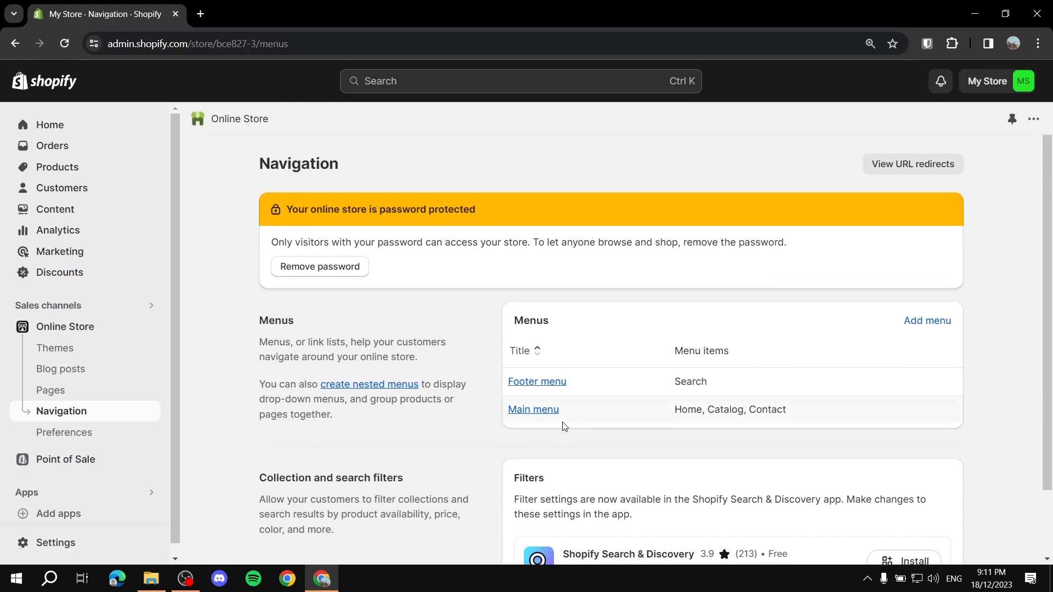
click(526, 413)
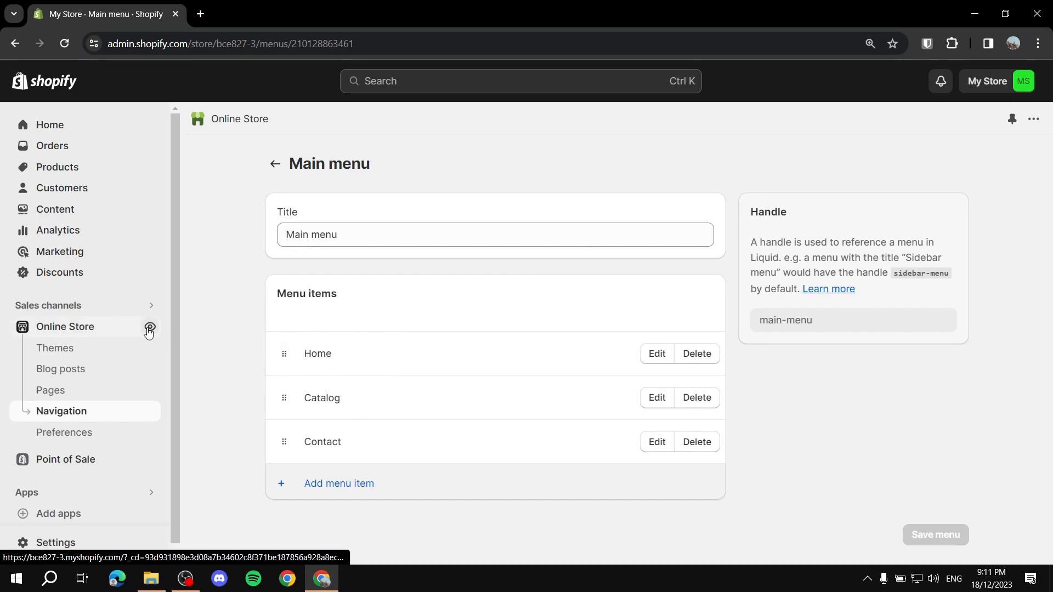
click(148, 327)
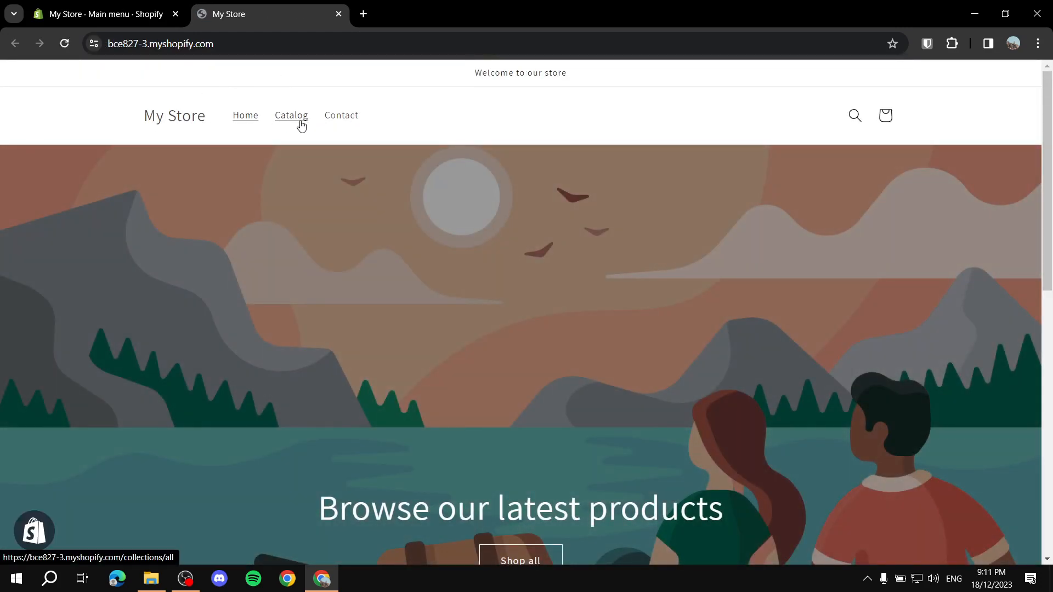
click(139, 4)
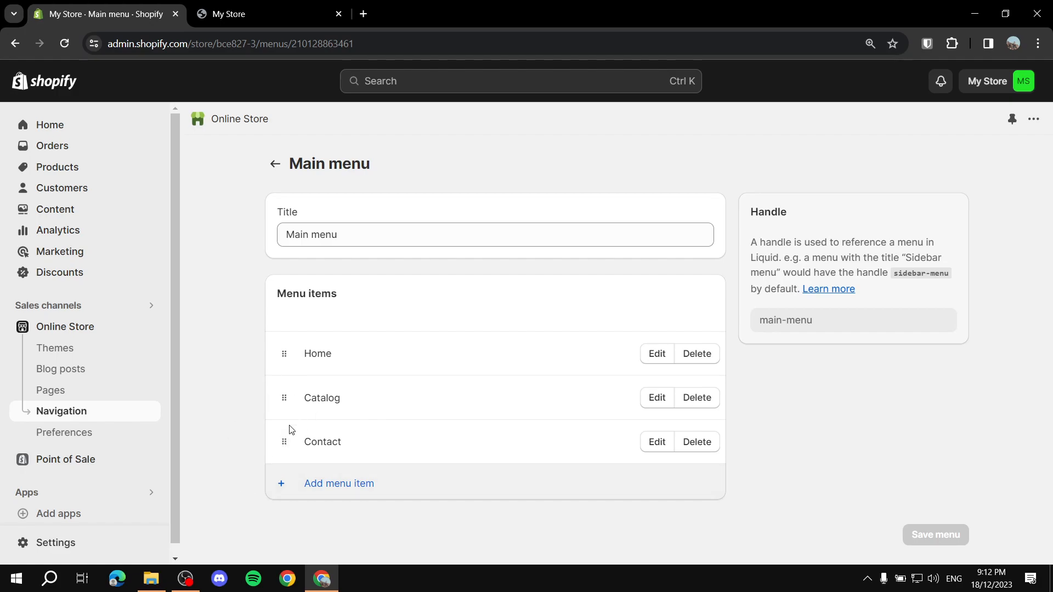
- Nest the Contact item under Catalog in the main menu and save the menu
drag(284, 442, 255, 472)
drag(282, 442, 368, 420)
click(306, 400)
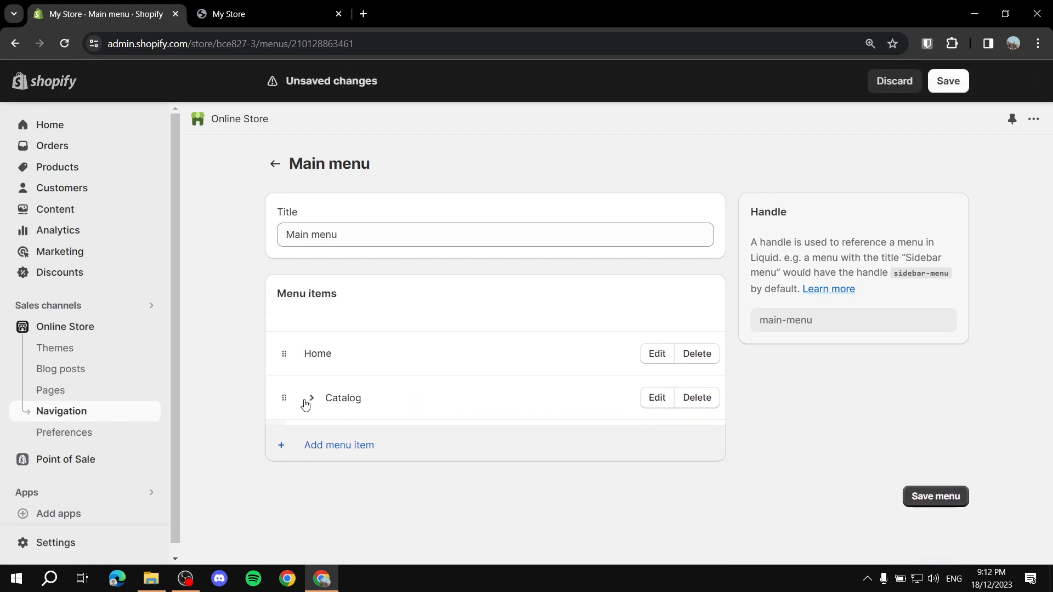
click(308, 400)
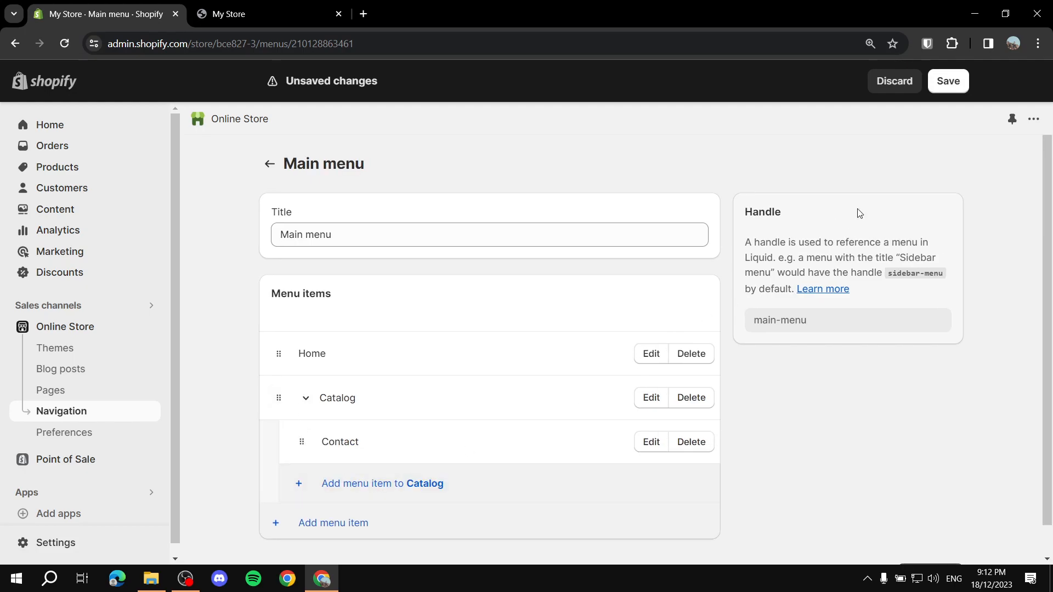
click(947, 83)
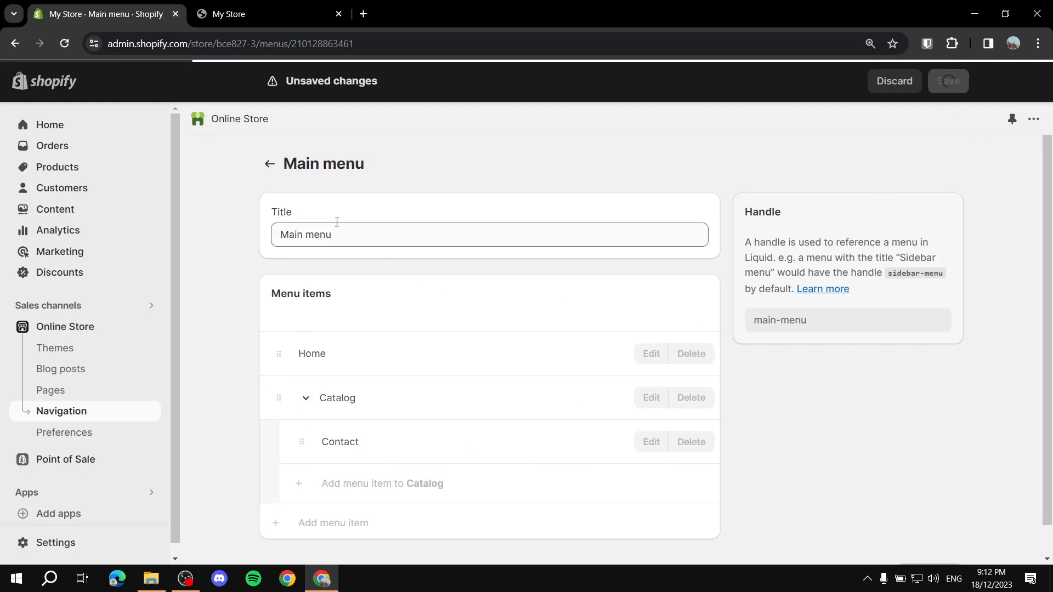
- Reload and reopen the storefront preview to check the header for the nested Contact item
click(269, 14)
click(65, 43)
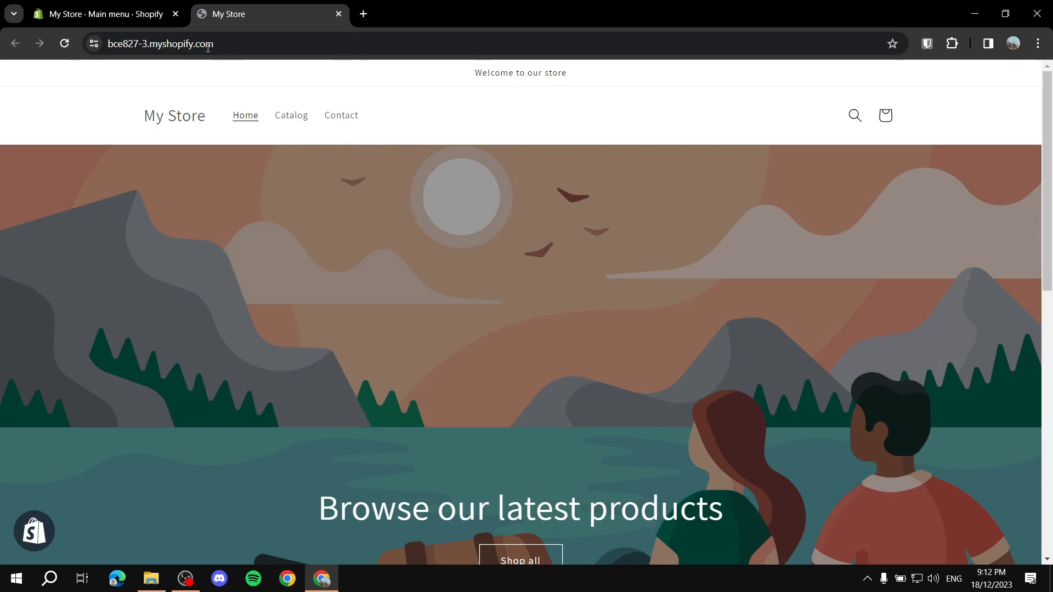
click(338, 14)
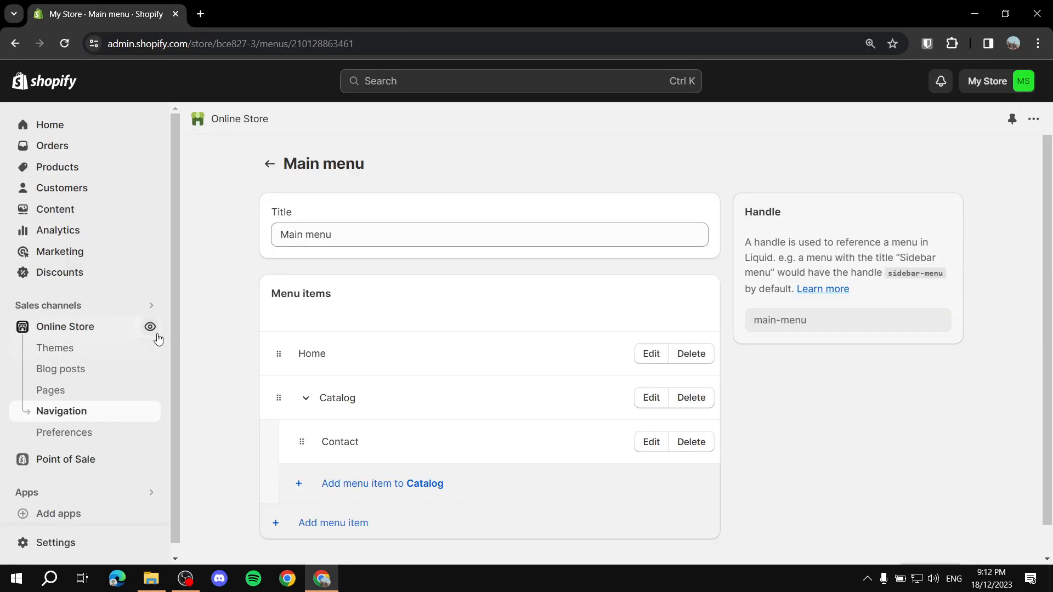
click(150, 328)
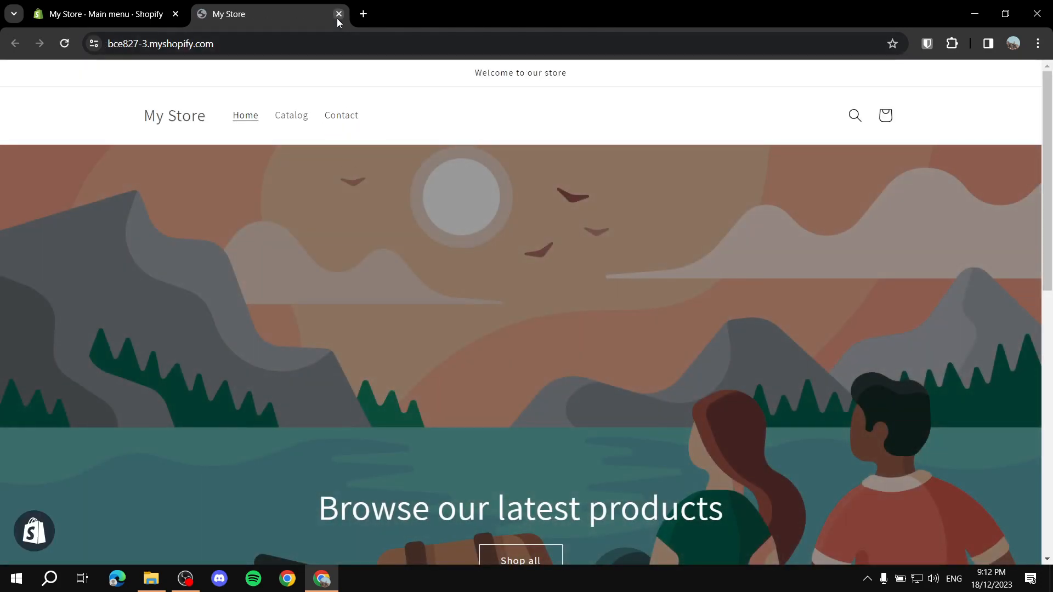
click(339, 14)
- Move the Contact item out of Catalog back to the top level of the main menu
drag(306, 441, 444, 425)
drag(304, 434, 392, 439)
drag(301, 441, 263, 455)
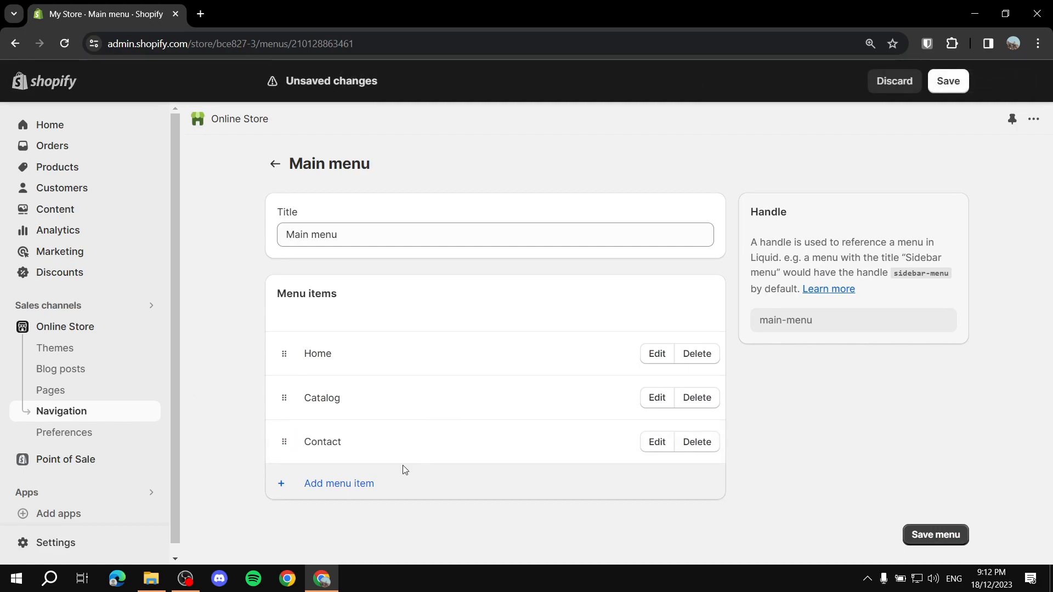
- Add a menu item named Categories that links to the Home page, and save the main menu
click(336, 489)
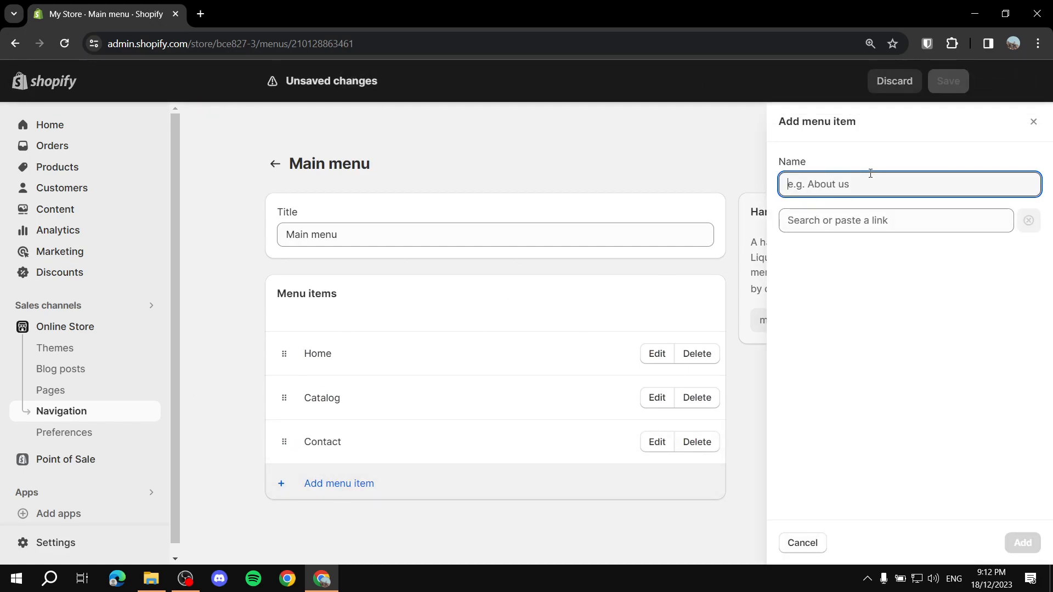
text(Categories)
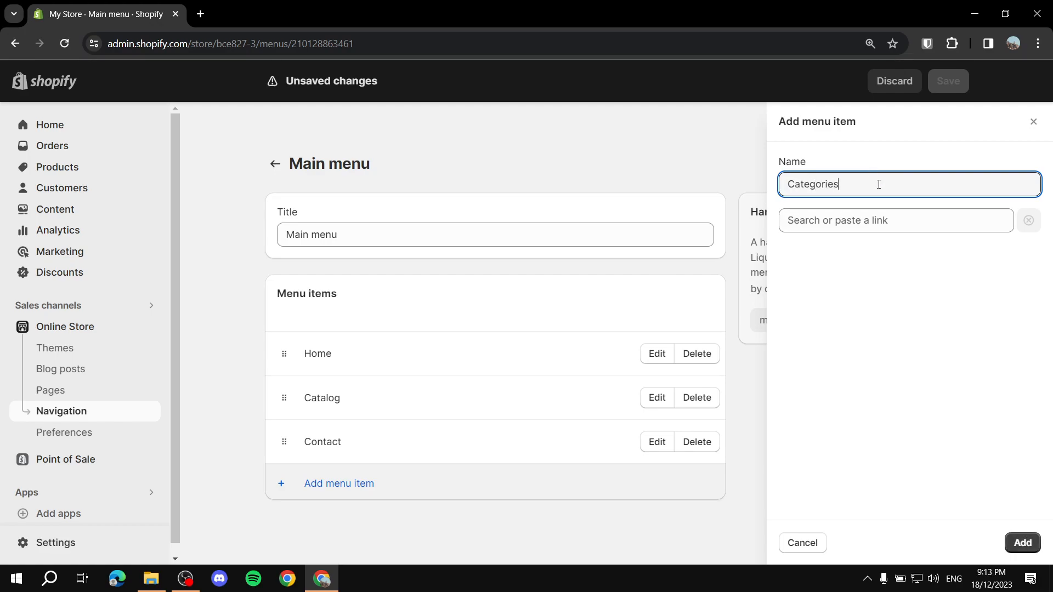
click(917, 222)
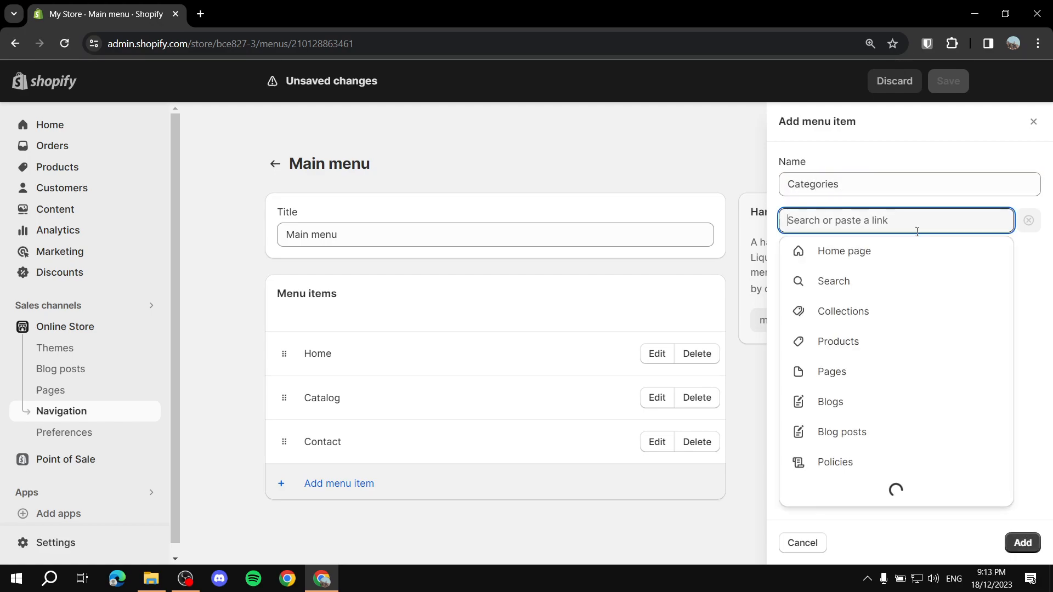
click(843, 254)
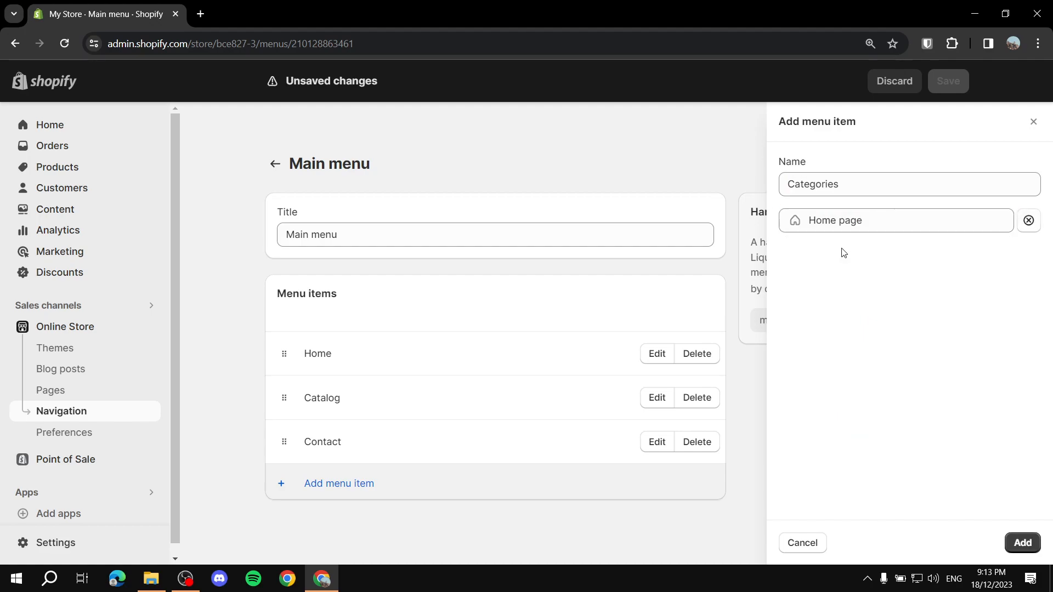
click(1022, 543)
scroll(564, 472, down, 1)
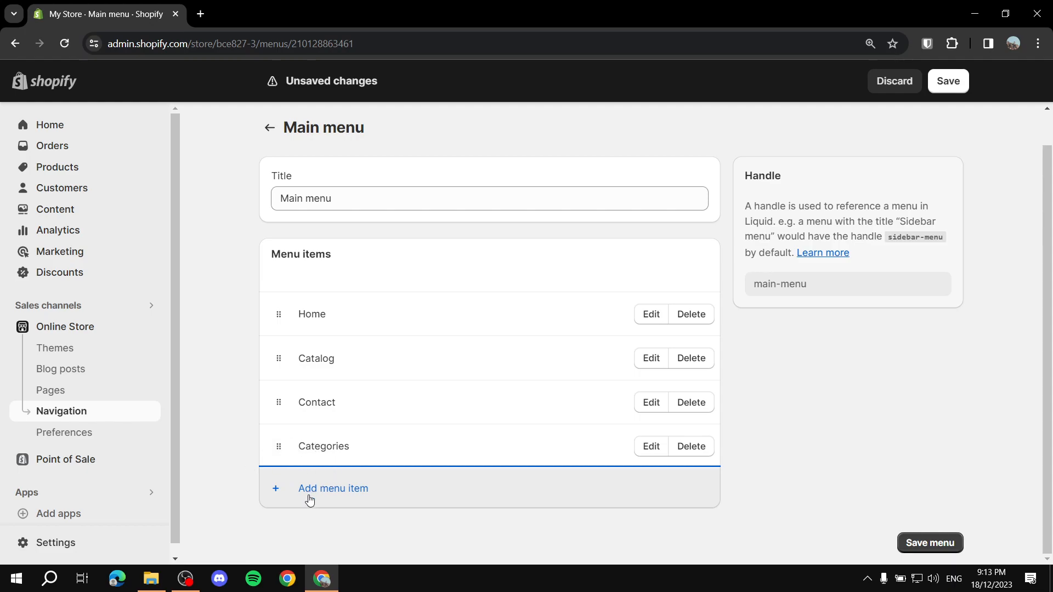
click(47, 390)
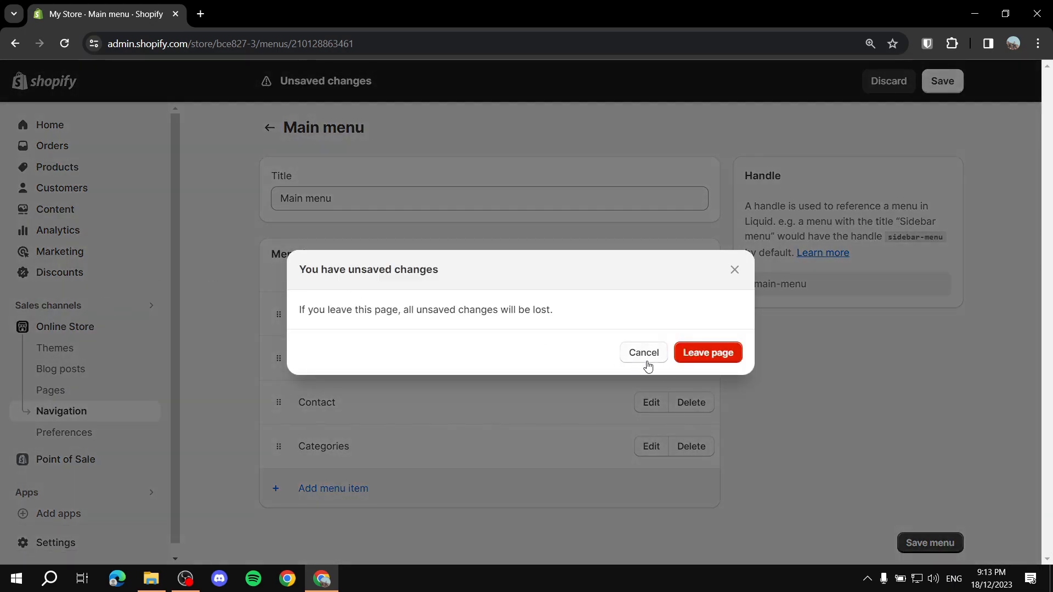
click(645, 353)
click(939, 84)
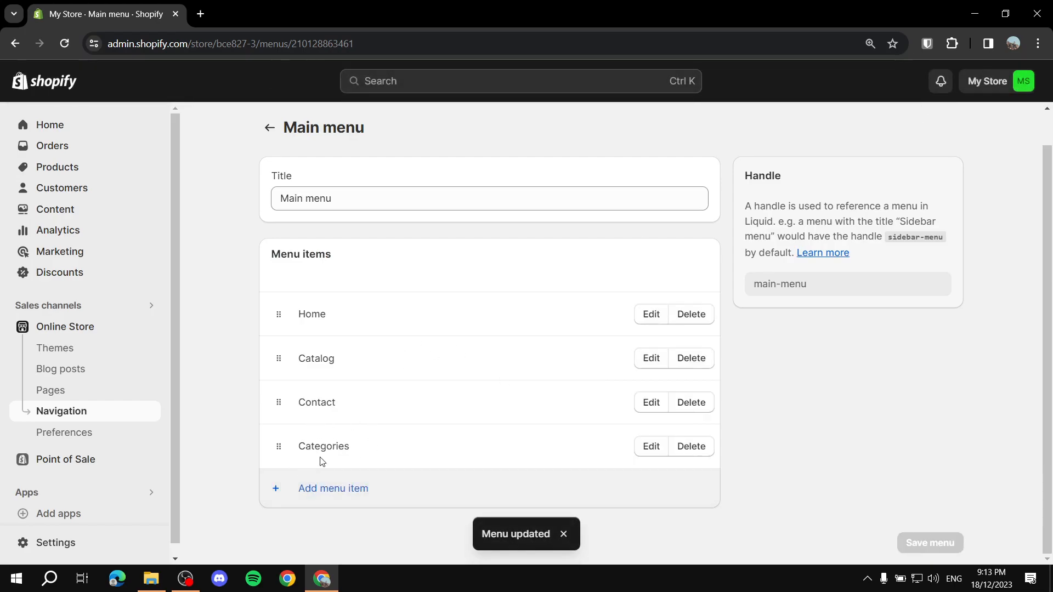
- Create and save a new online store page titled Hoodies
click(50, 390)
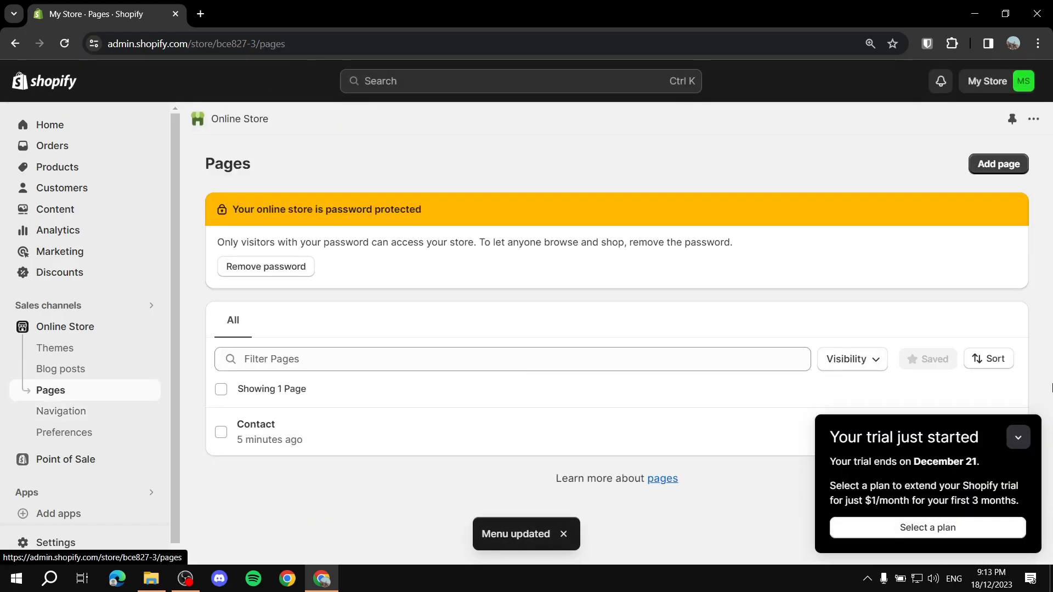
click(1017, 438)
click(999, 164)
click(369, 235)
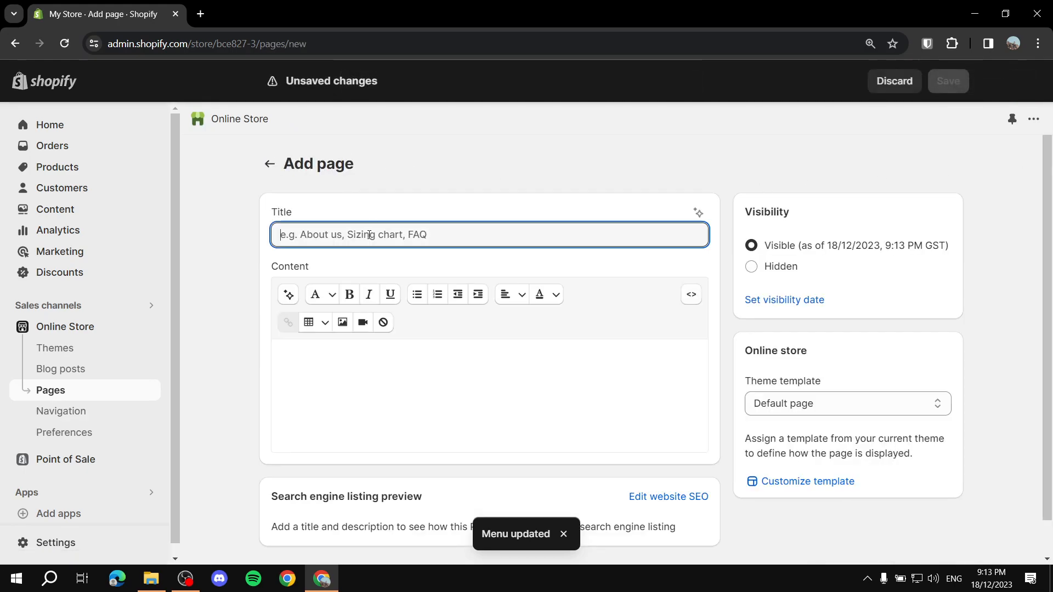
text(Hoodies)
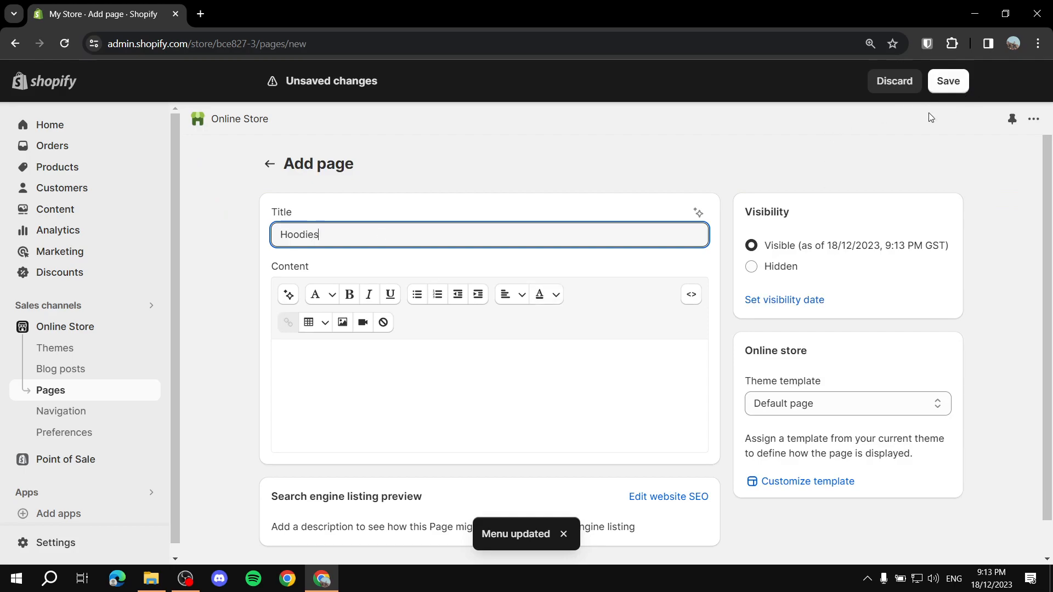
scroll(563, 359, down, 1)
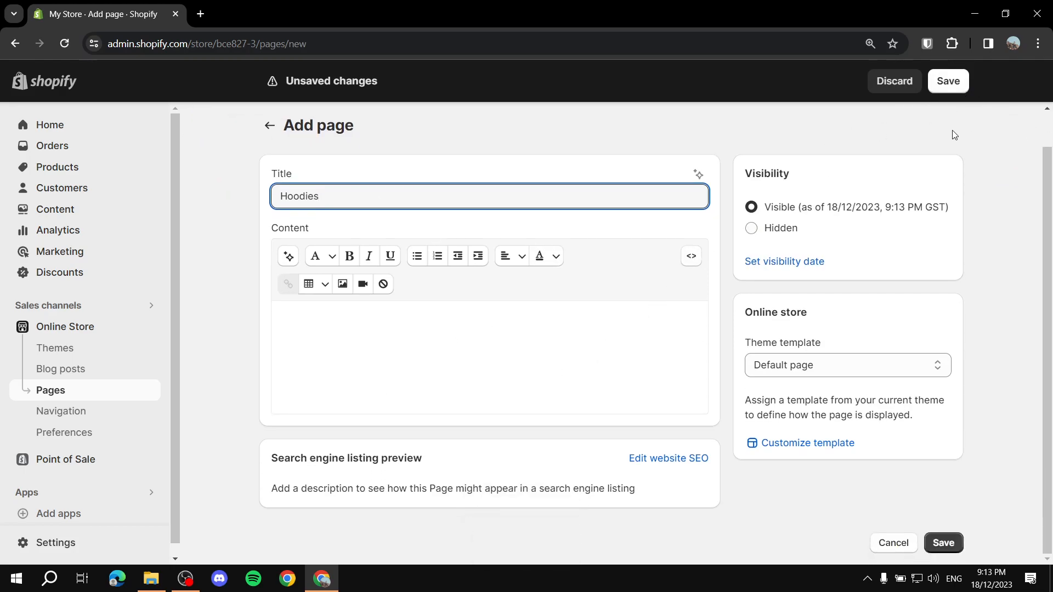
scroll(921, 230, up, 1)
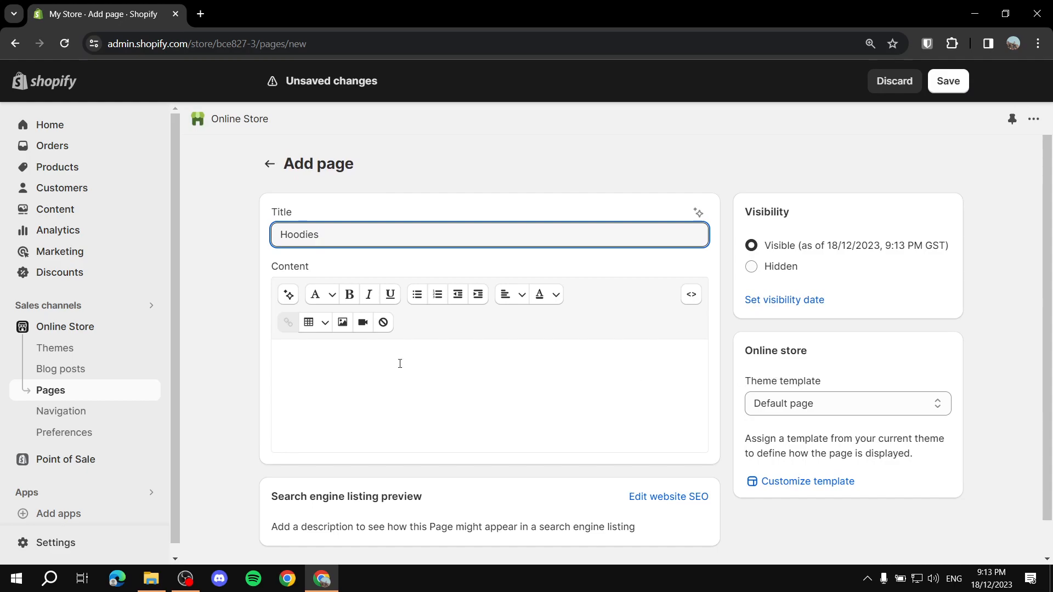
click(949, 83)
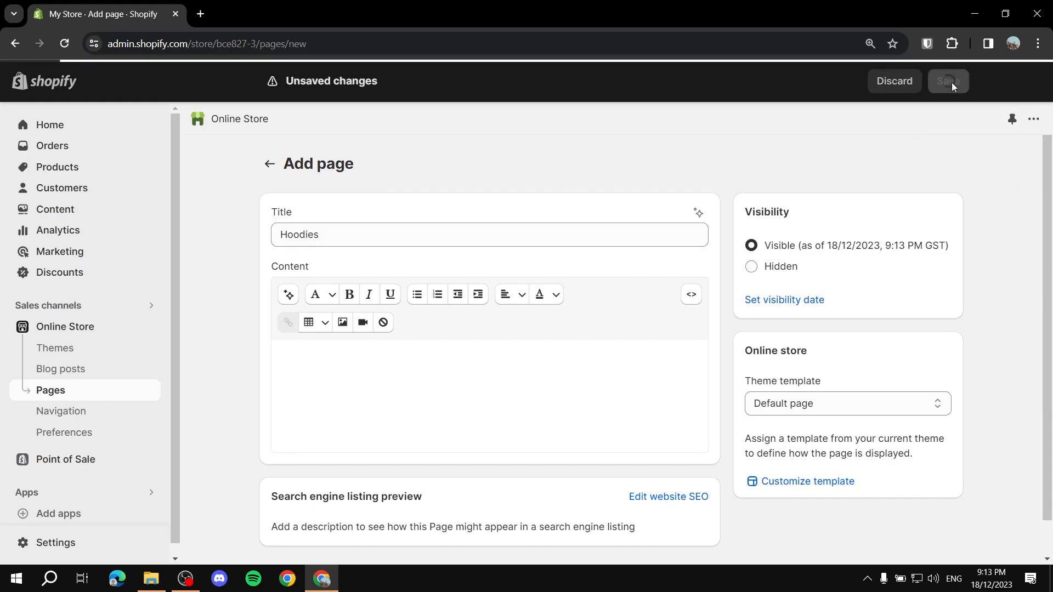
click(1017, 437)
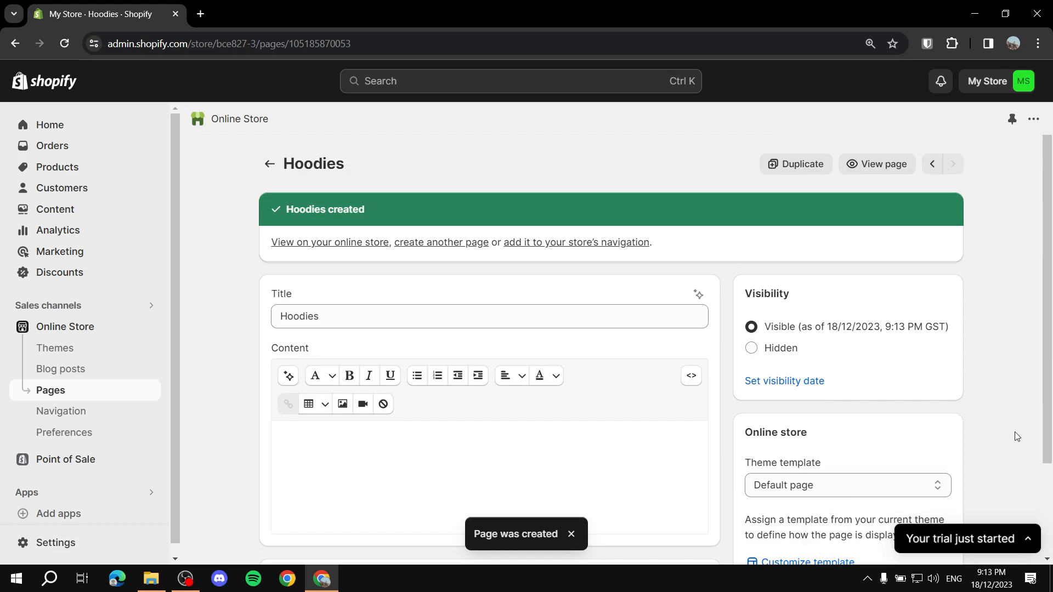
- Duplicate the Hoodies page as a new page named Jackets
click(807, 172)
drag(437, 314, 163, 310)
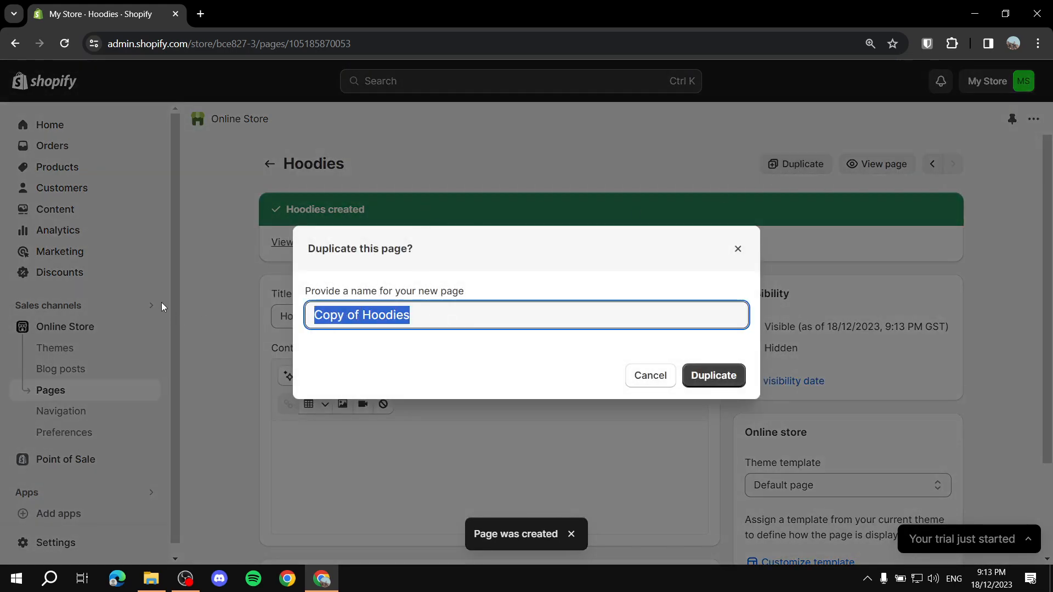
text(J)
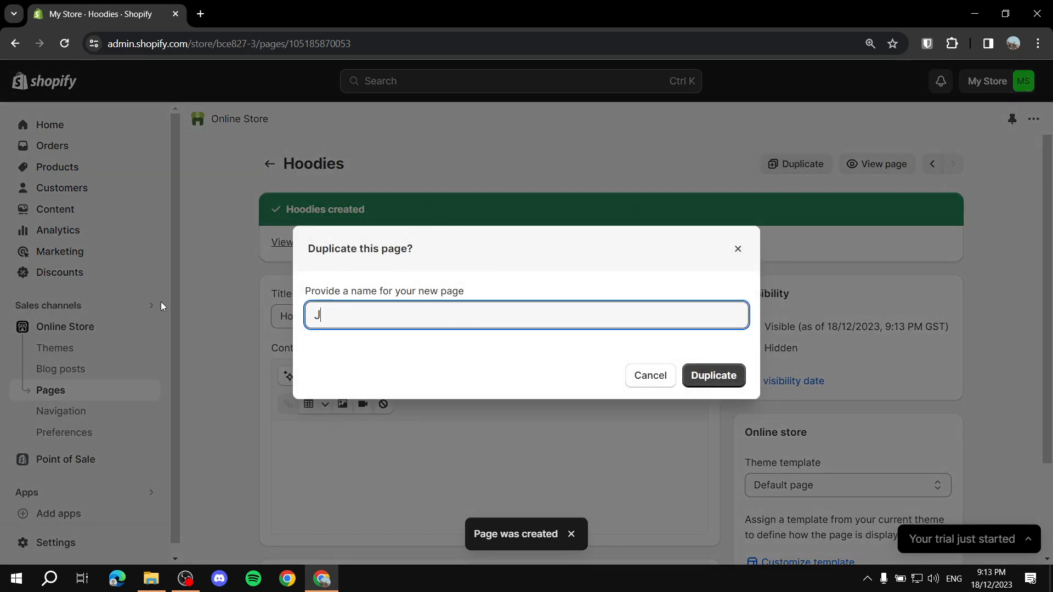
text(ackets)
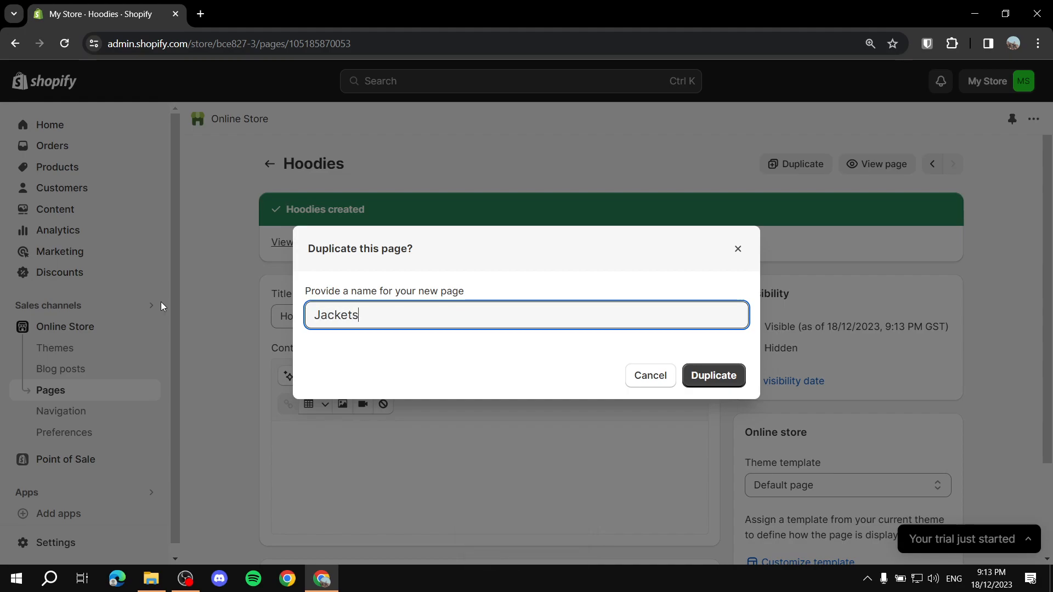
click(713, 376)
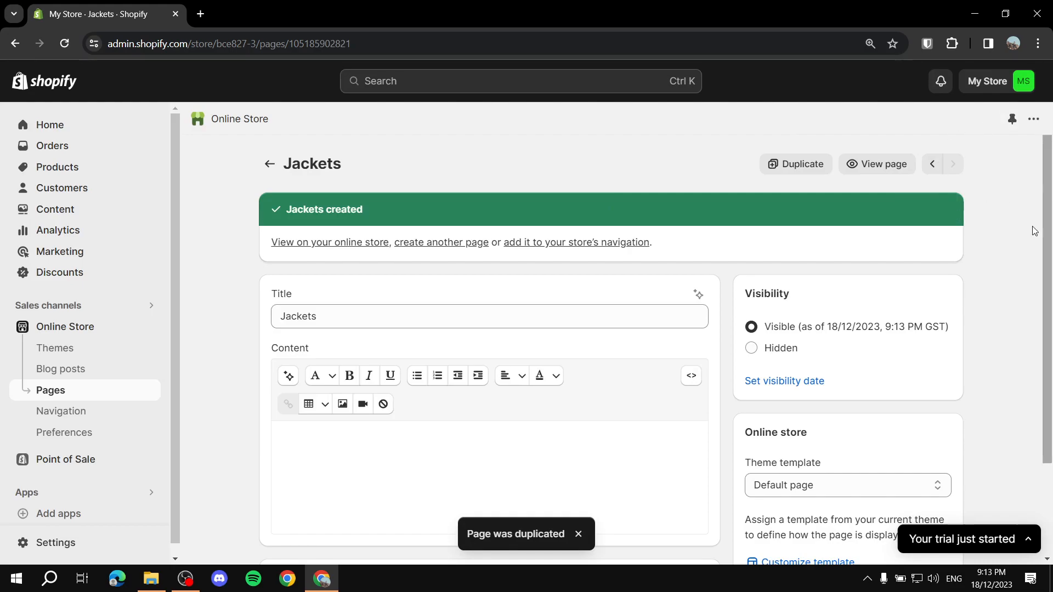
- Duplicate the Jackets page as a new page named Men boots, and review the list of store pages
click(806, 163)
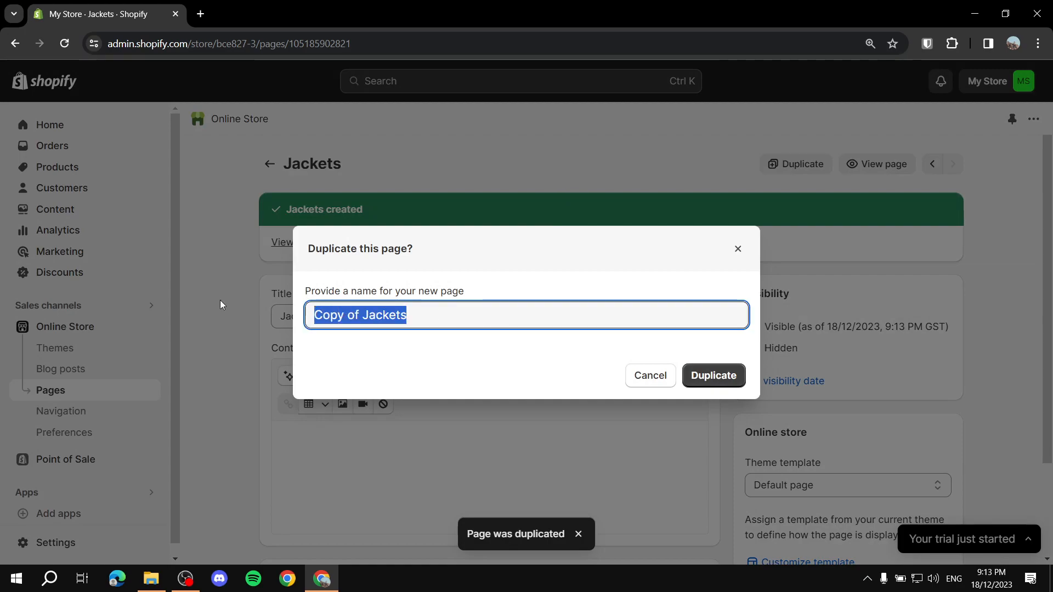
text(Men b)
text(oots)
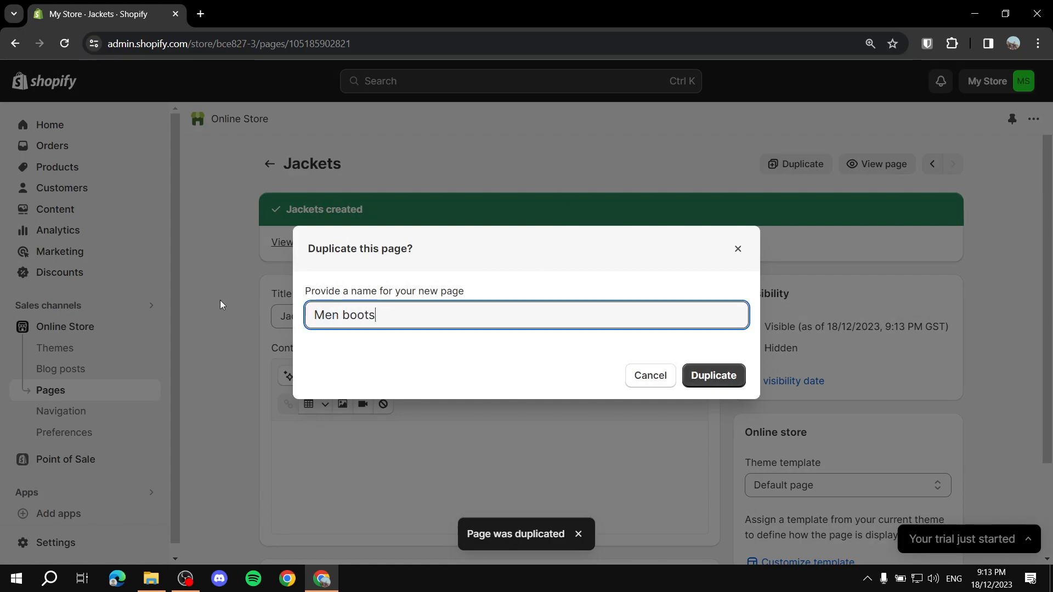
click(715, 375)
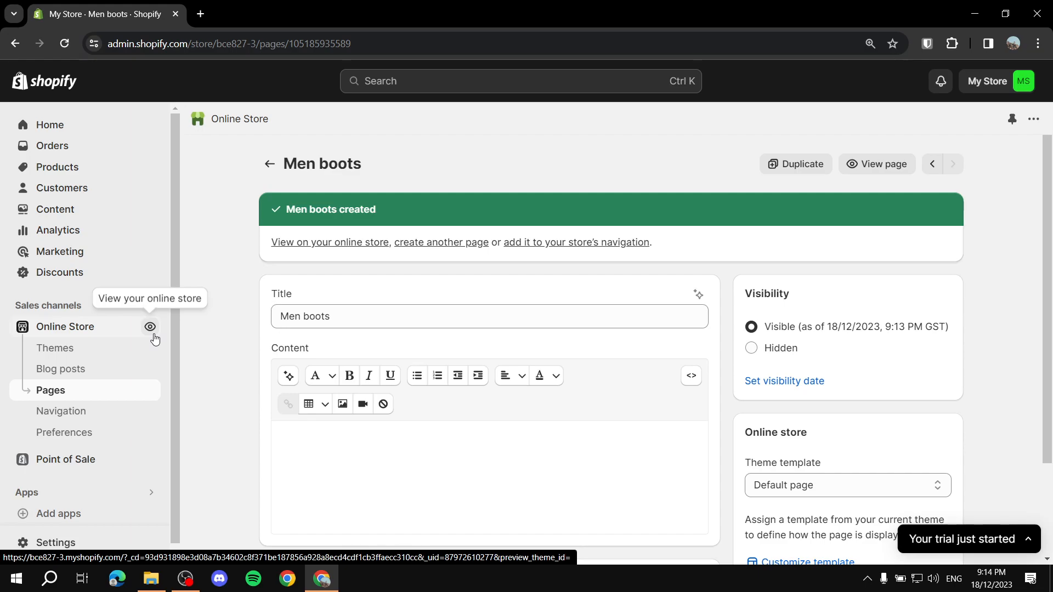
click(63, 393)
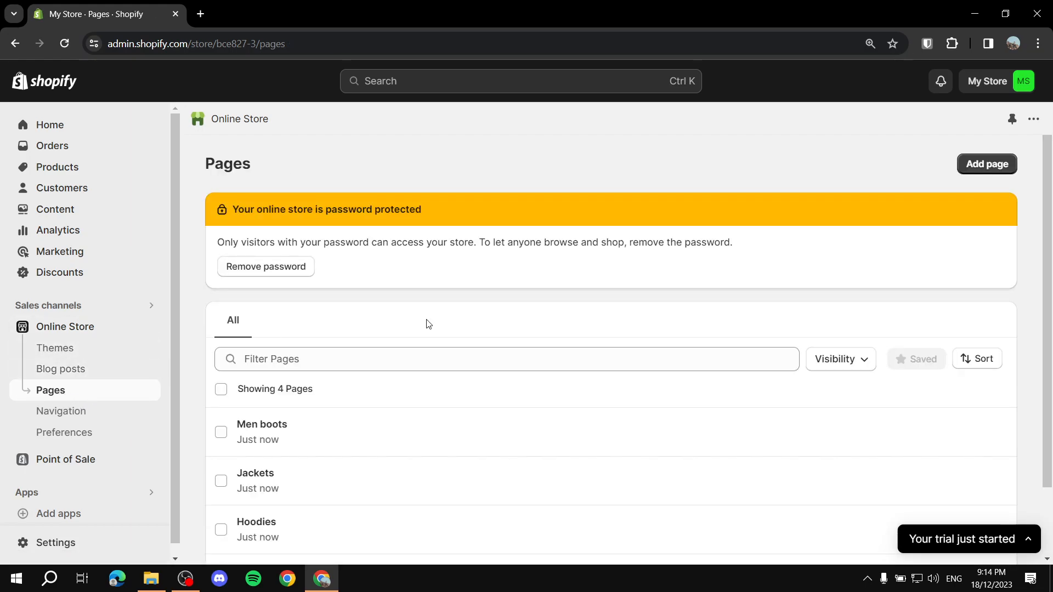
scroll(384, 329, down, 2)
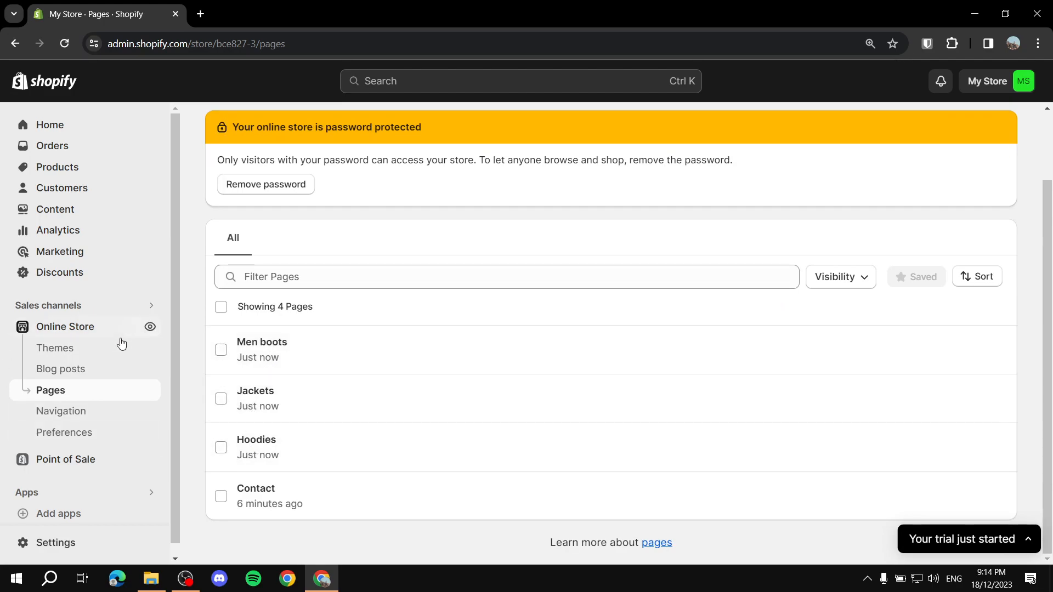
- Add a main menu item named Jackets that links to the Jackets page
click(44, 415)
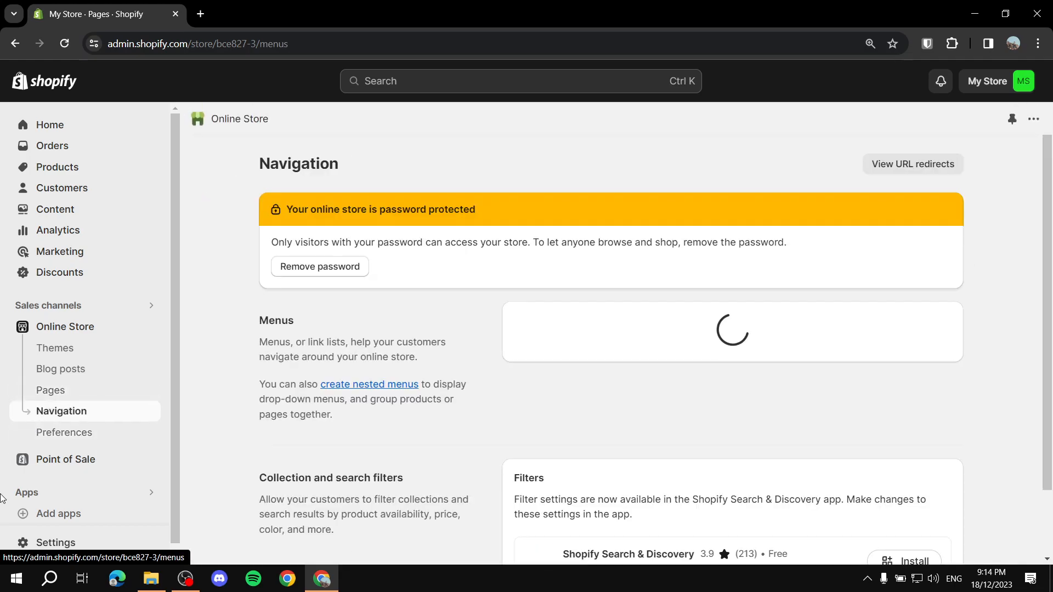
scroll(565, 313, down, 2)
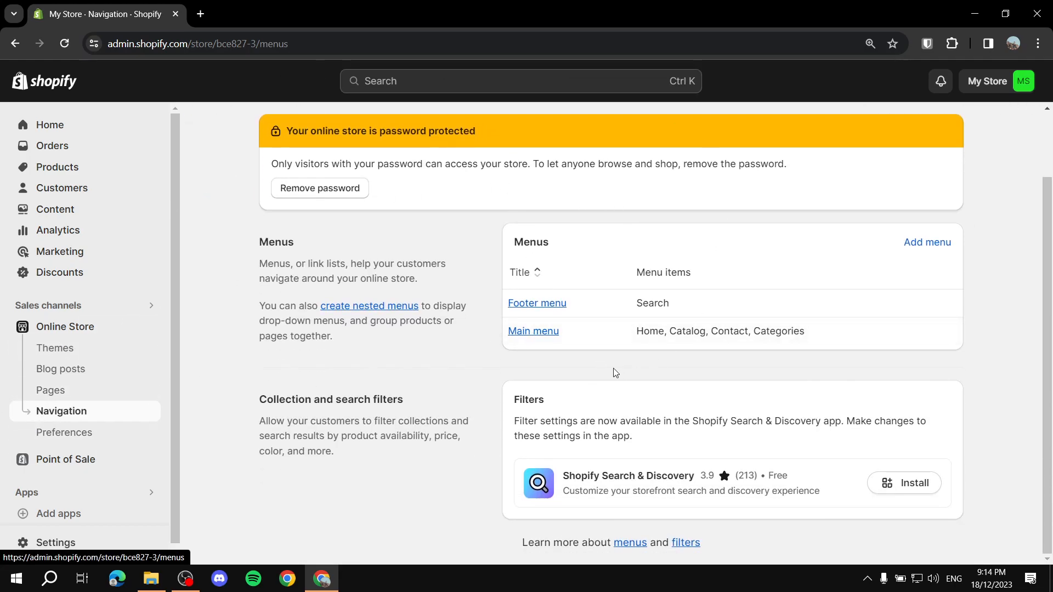
click(548, 333)
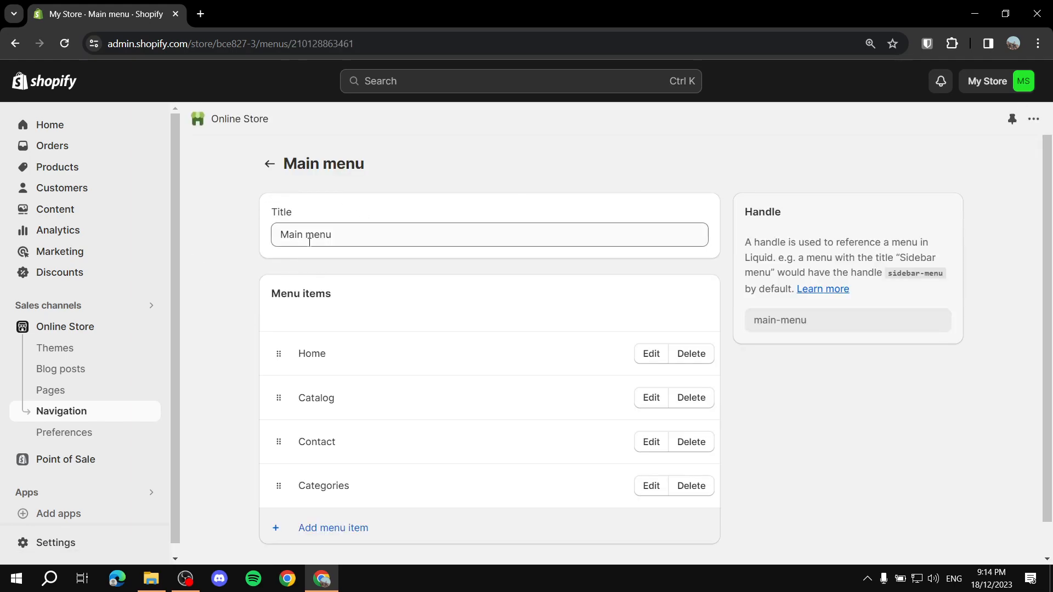
scroll(304, 244, down, 1)
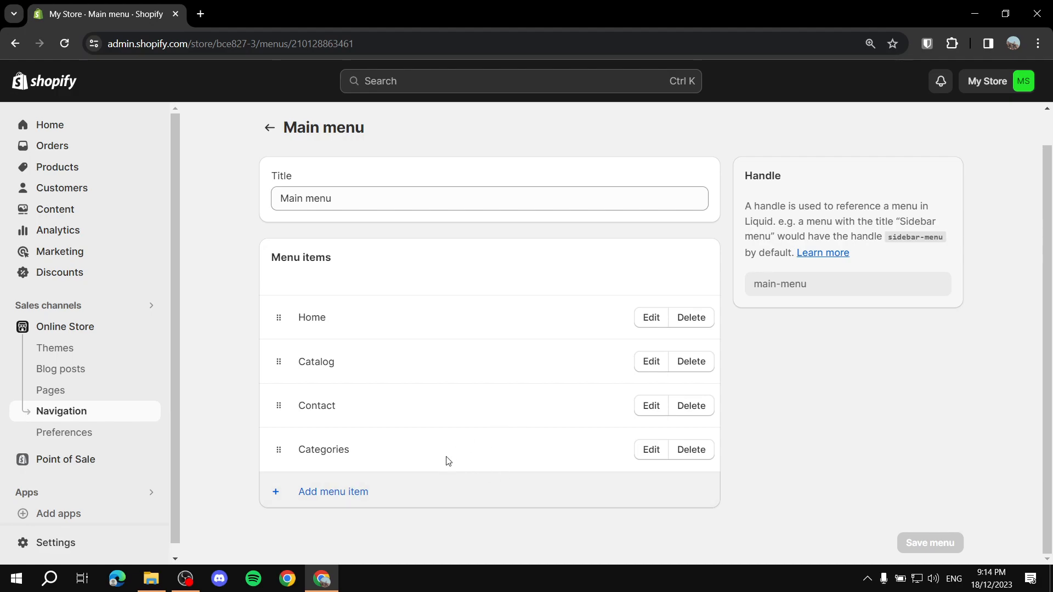
click(322, 499)
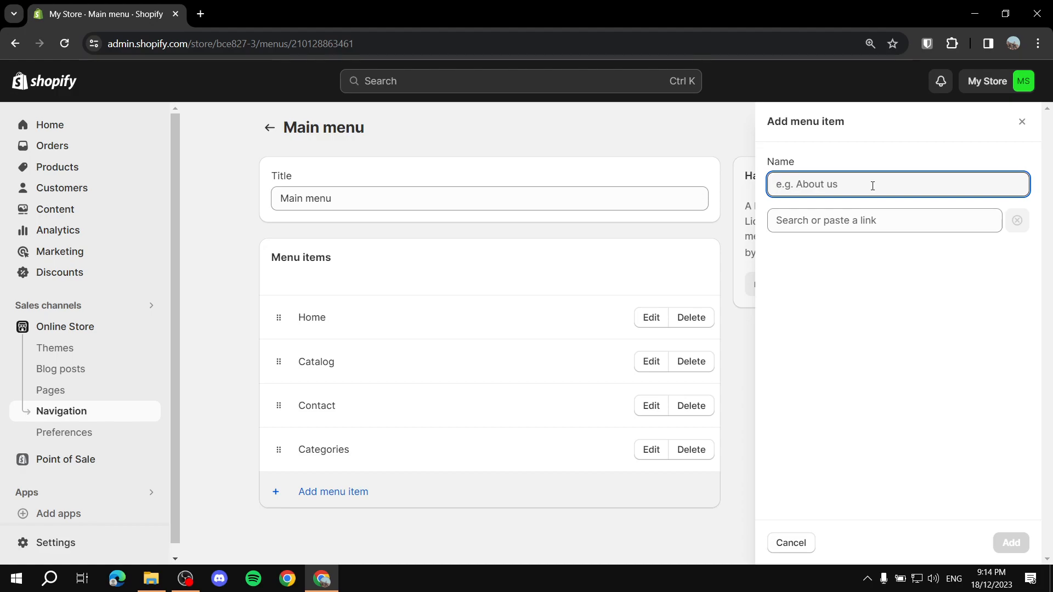
text(Jackets)
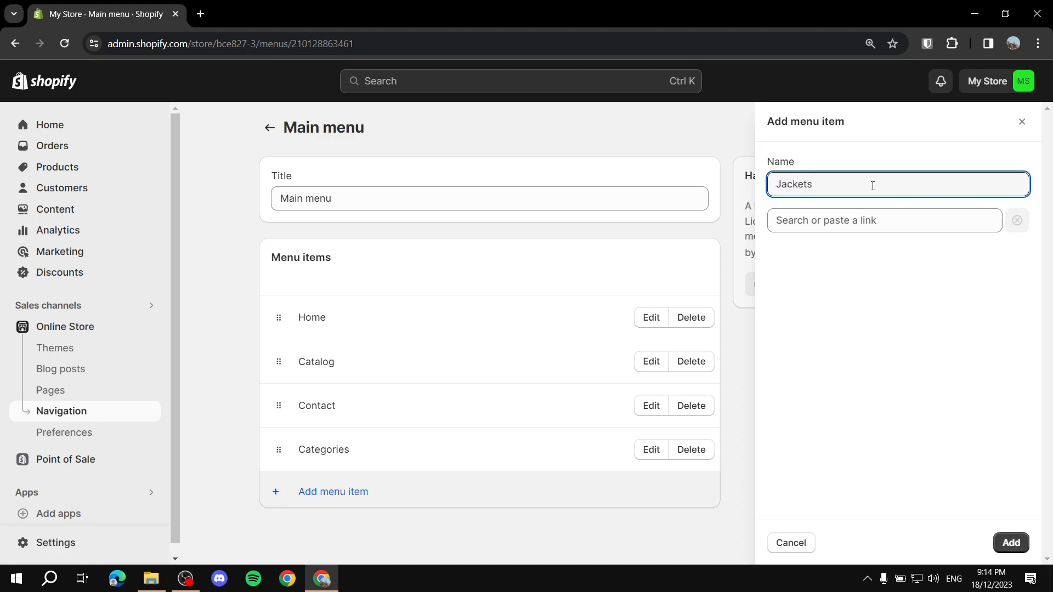
click(890, 224)
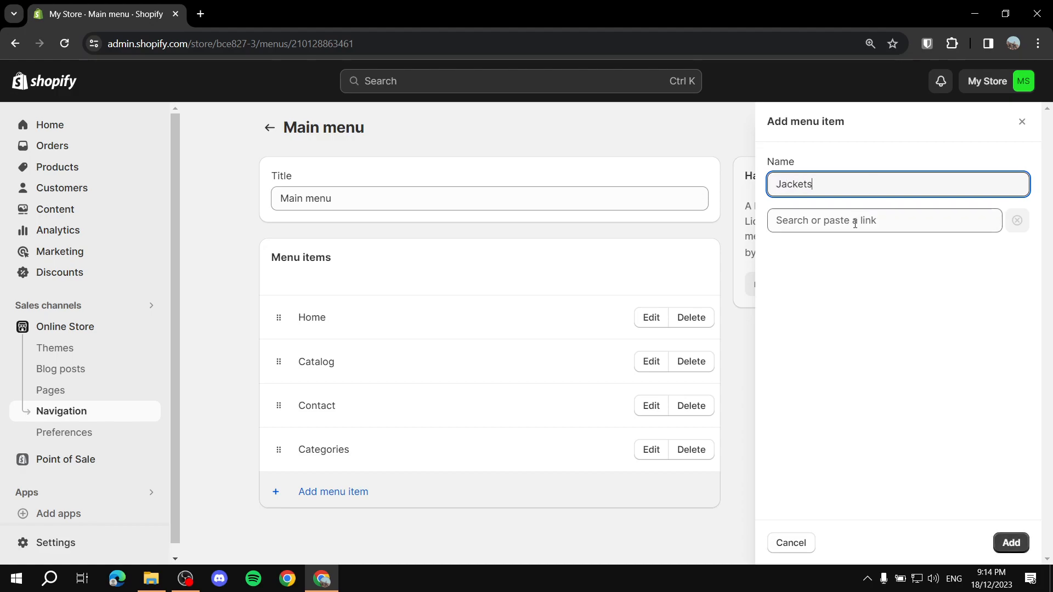
click(823, 375)
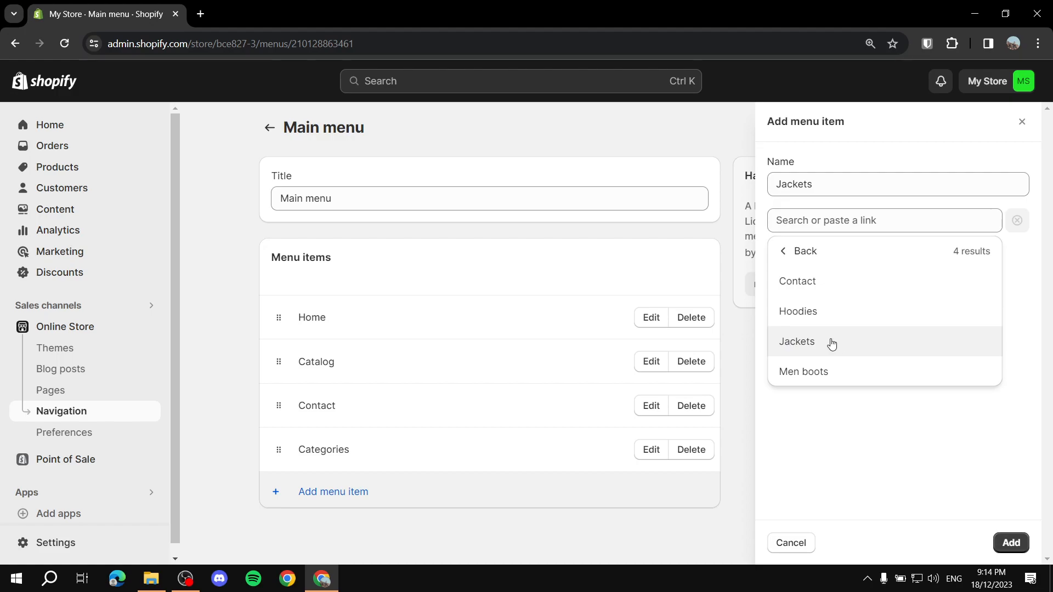
click(799, 344)
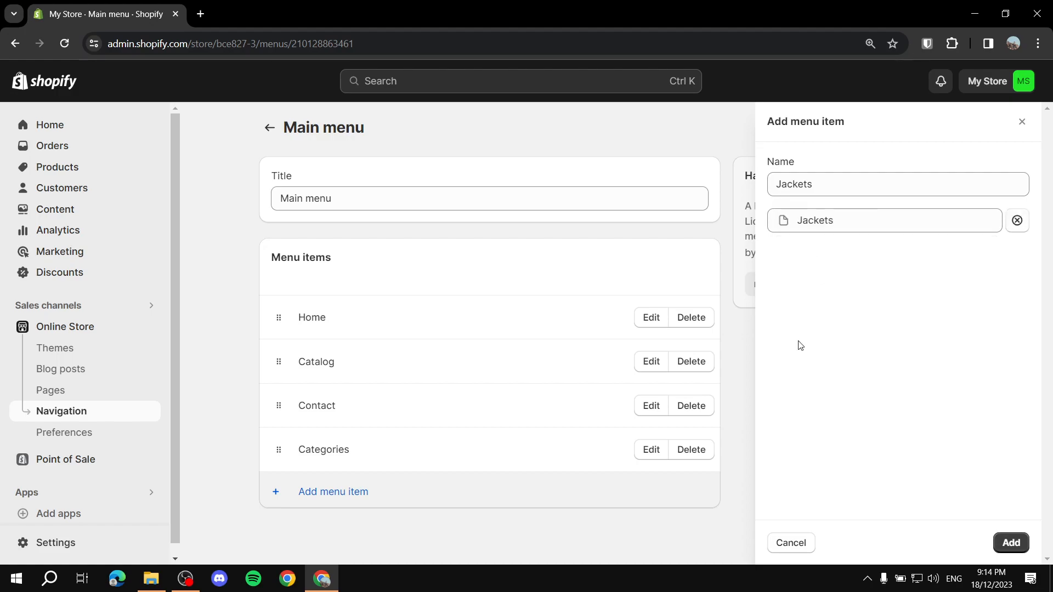
click(1009, 540)
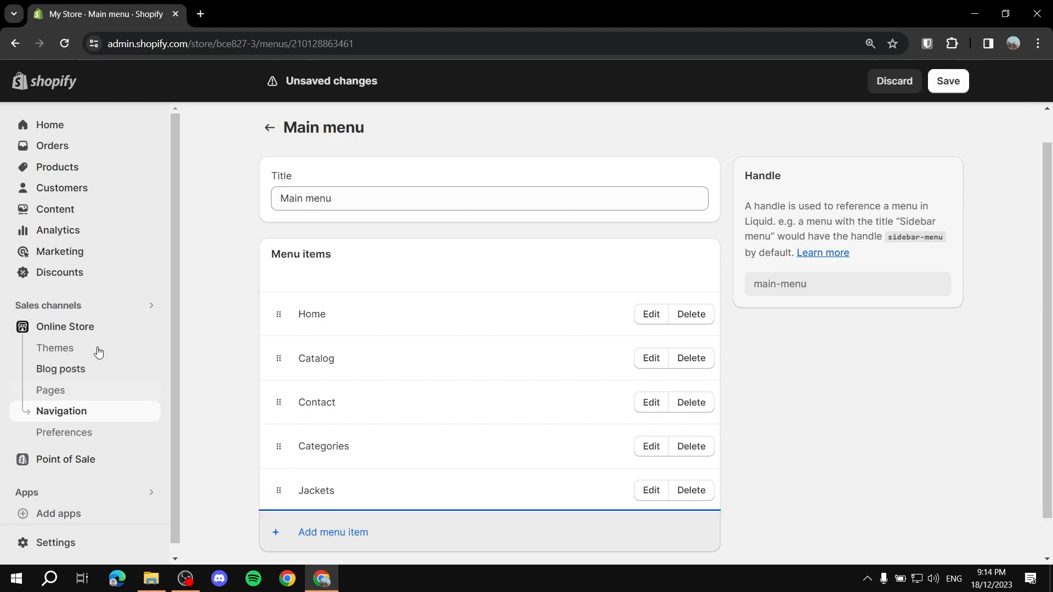
- Check the live storefront, return to the admin and save the main menu
click(149, 327)
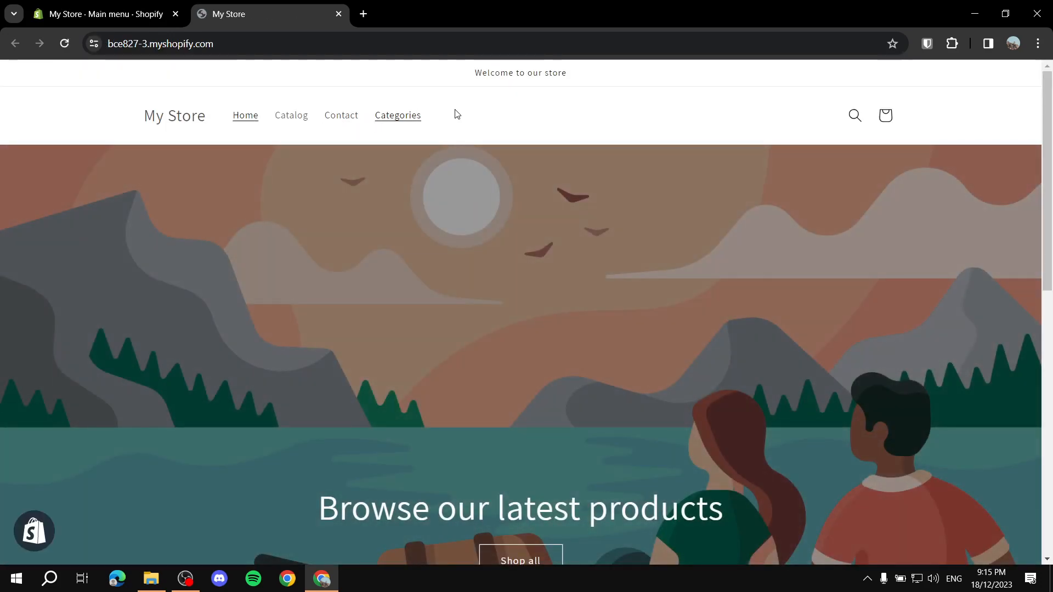
click(127, 4)
click(947, 81)
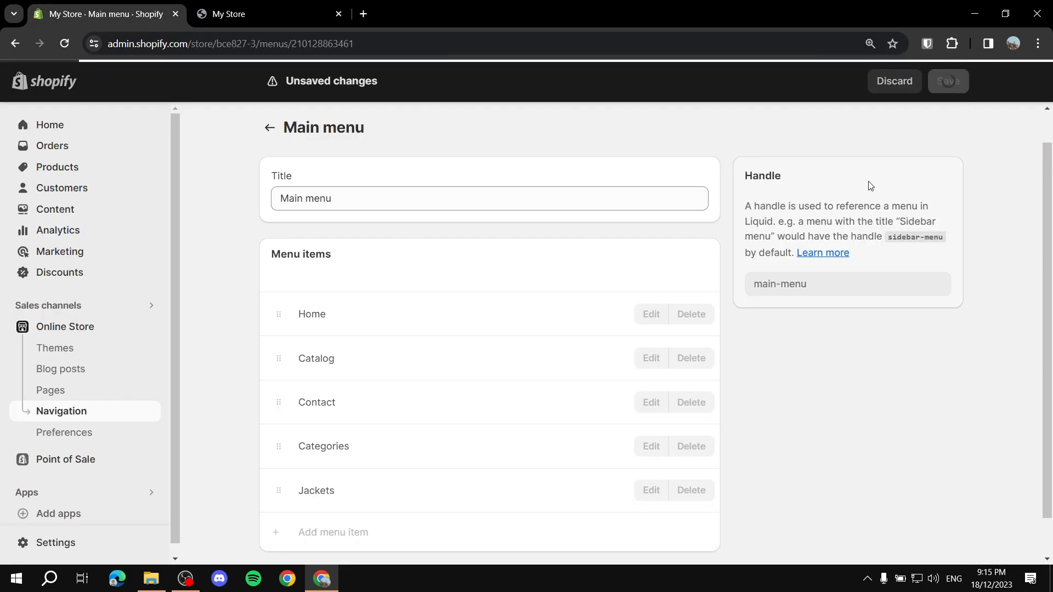
- Reload and reopen the storefront to check its header navigation for the Jackets item, and close it again
click(215, 10)
key(F5)
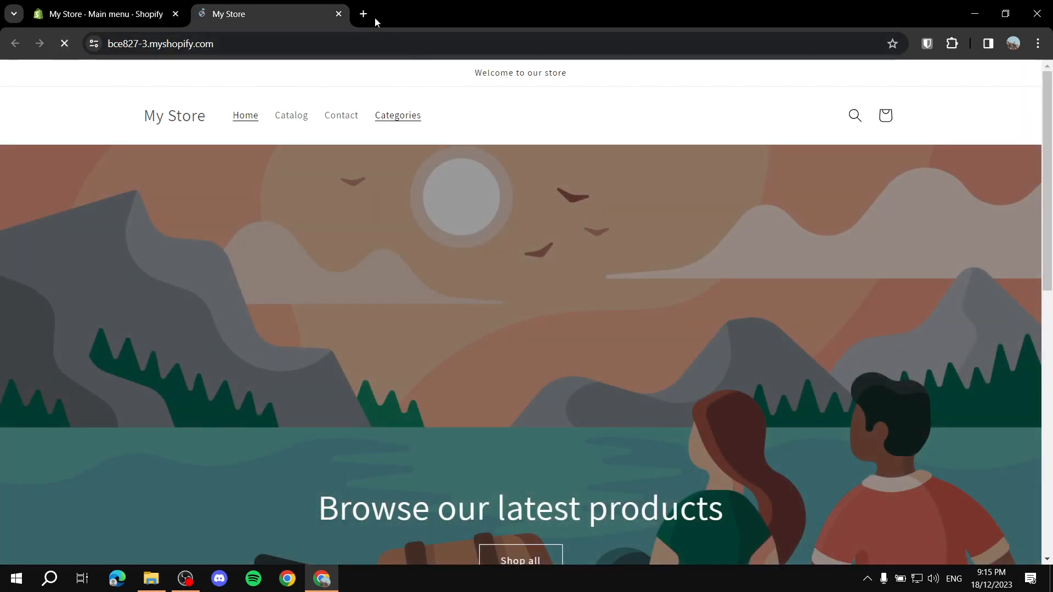
click(338, 14)
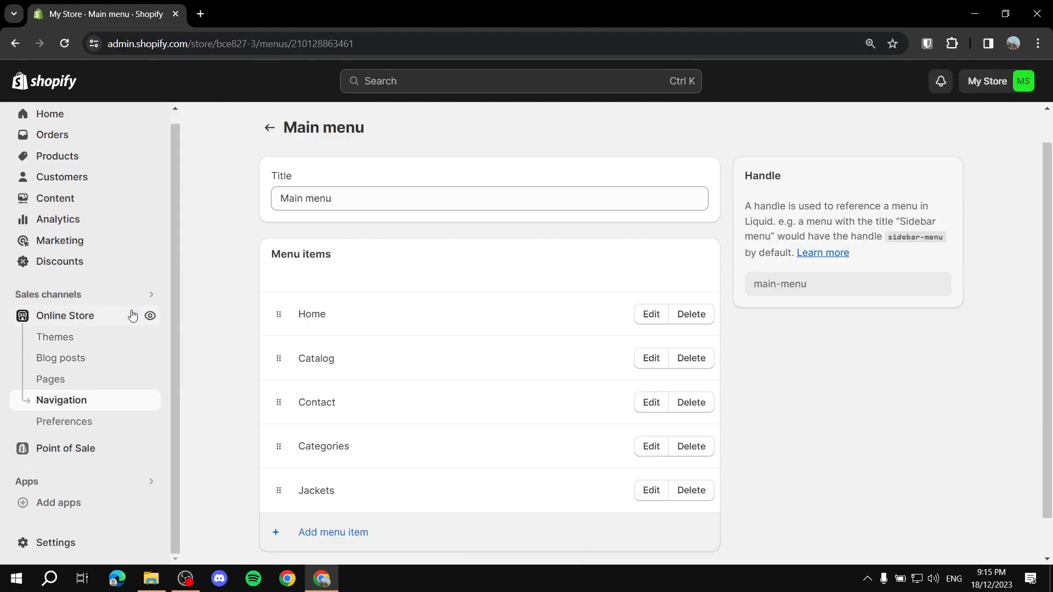
click(151, 315)
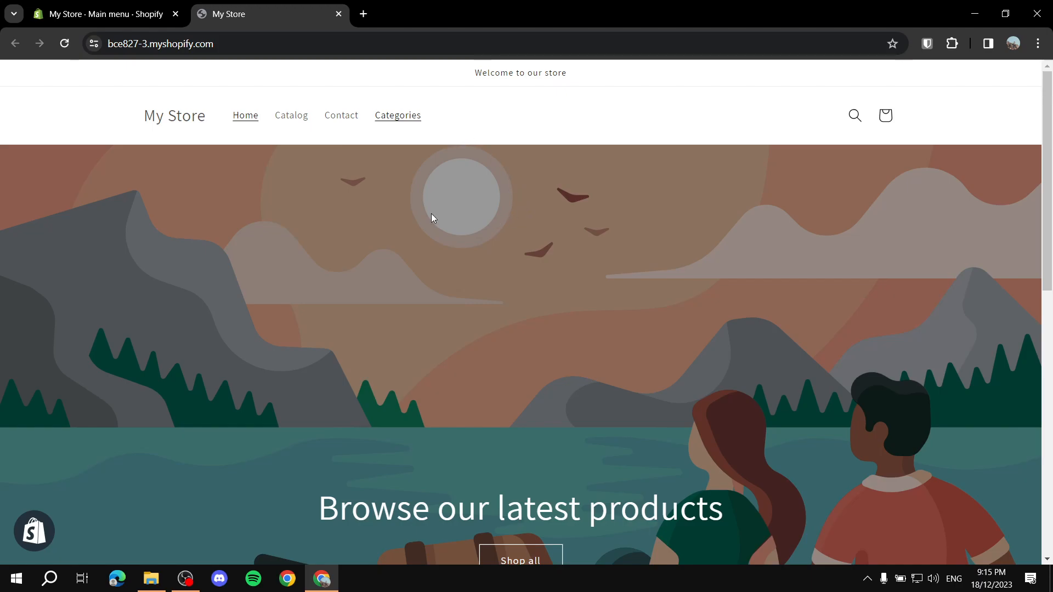
scroll(552, 163, down, 2)
scroll(552, 163, down, 10)
scroll(366, 204, up, 12)
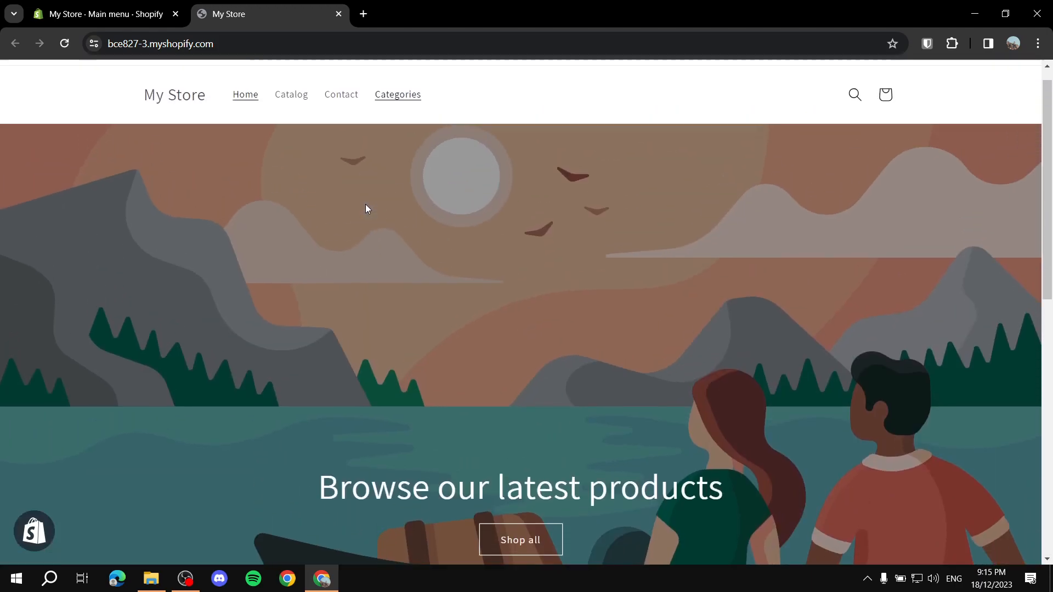
click(339, 14)
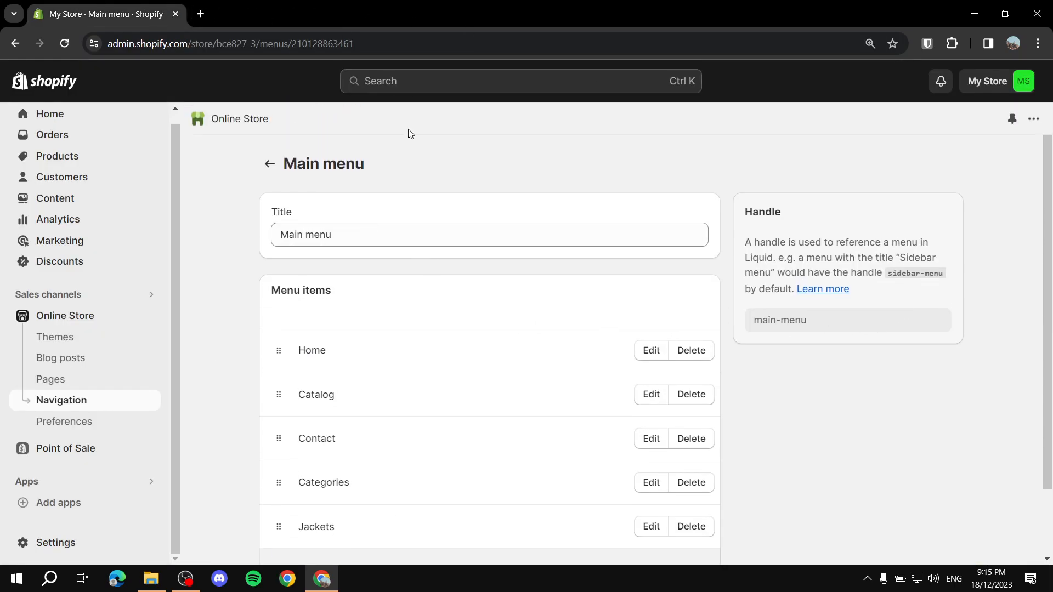
- Nest the Jackets item under Categories in the main menu and save the menu
scroll(261, 411, down, 2)
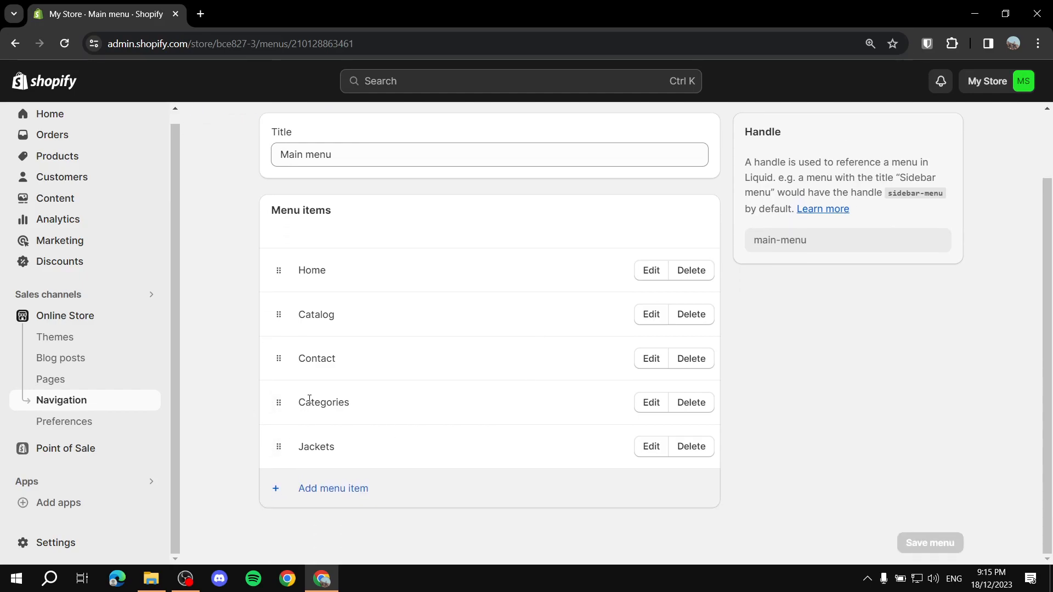
drag(295, 407, 396, 408)
click(278, 447)
mouse_move(278, 446)
mouse_down()
mouse_move(312, 456)
mouse_move(263, 458)
mouse_move(415, 459)
mouse_move(380, 451)
mouse_move(388, 460)
mouse_up()
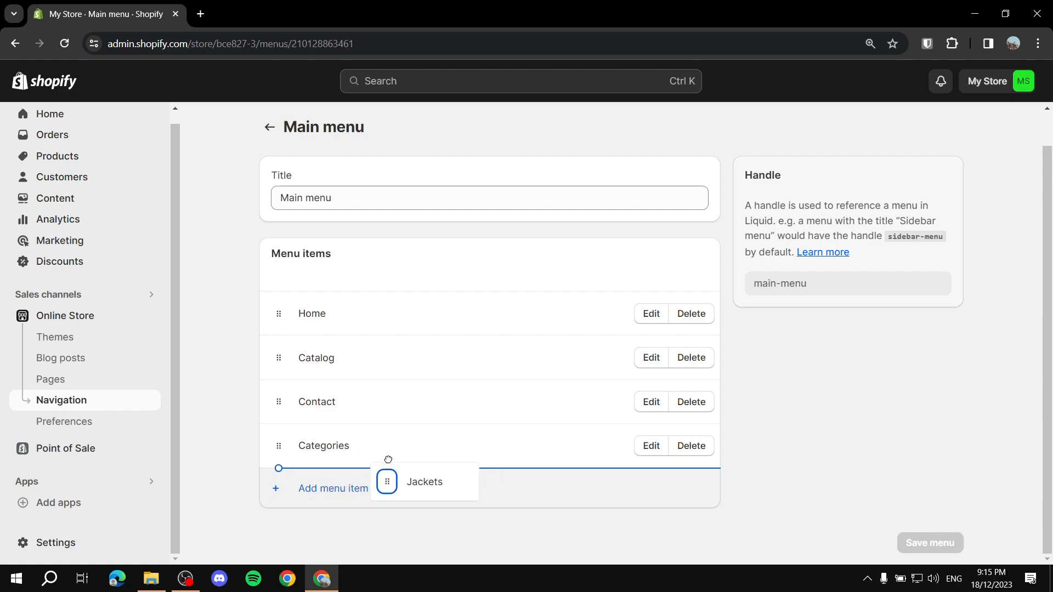
drag(388, 459, 388, 460)
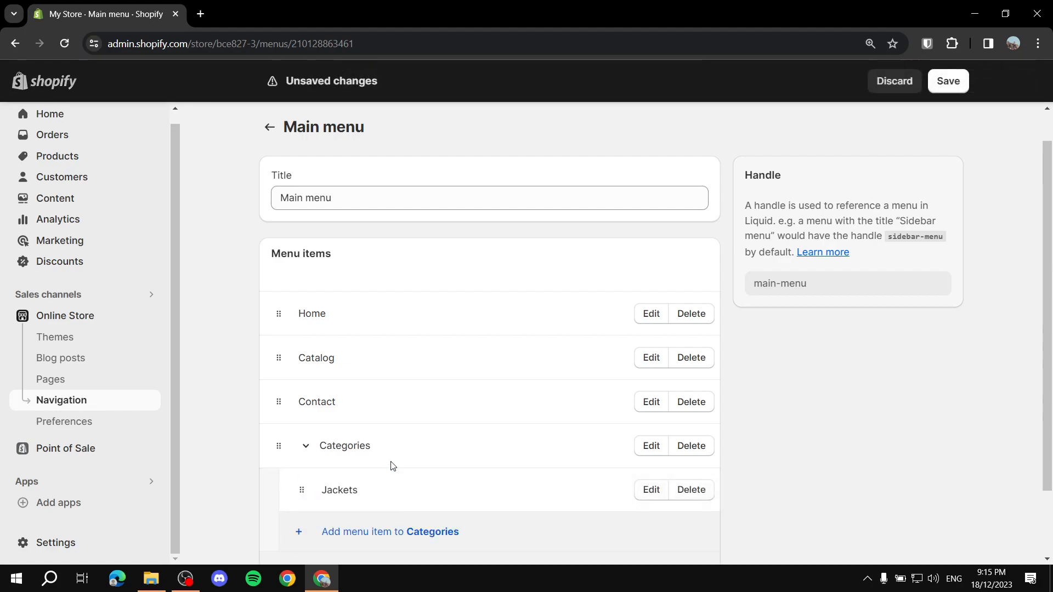
scroll(1015, 223, down, 2)
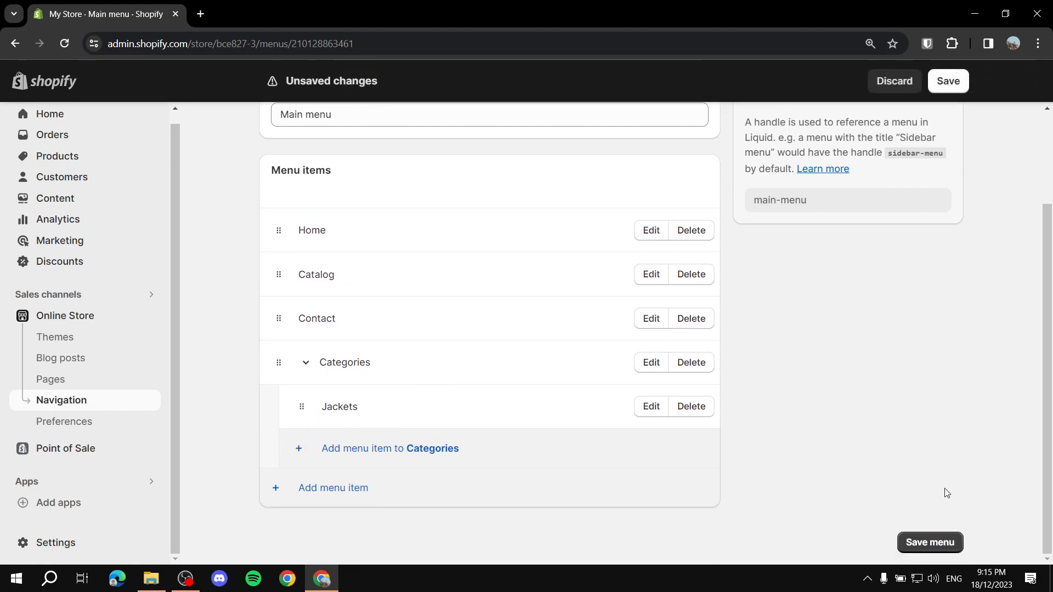
click(935, 542)
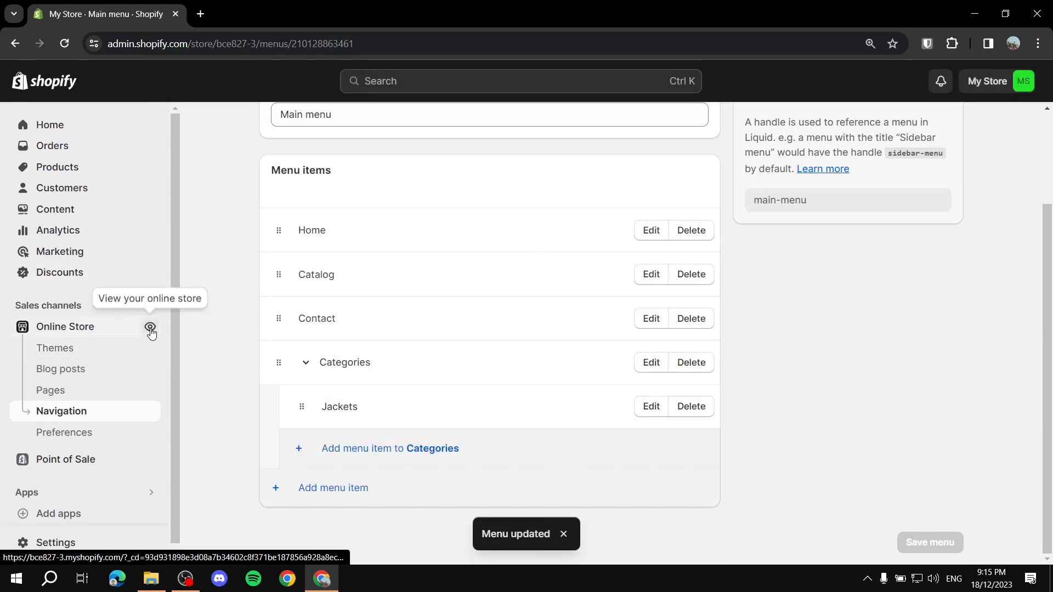
- Open the storefront, expand the Categories drop-down to check its entries, and return to the menu editor
click(148, 326)
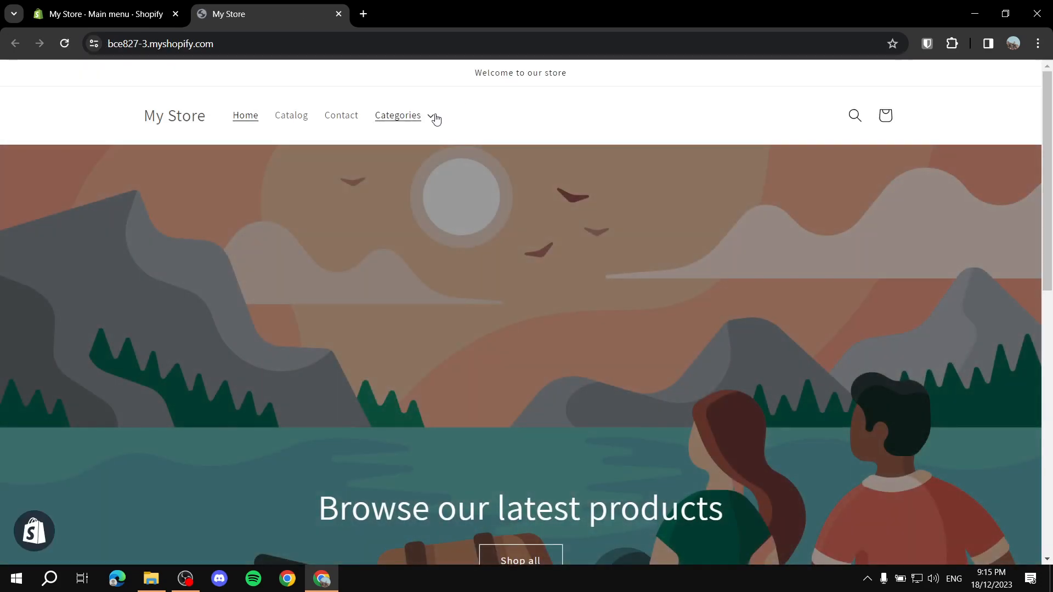
click(436, 119)
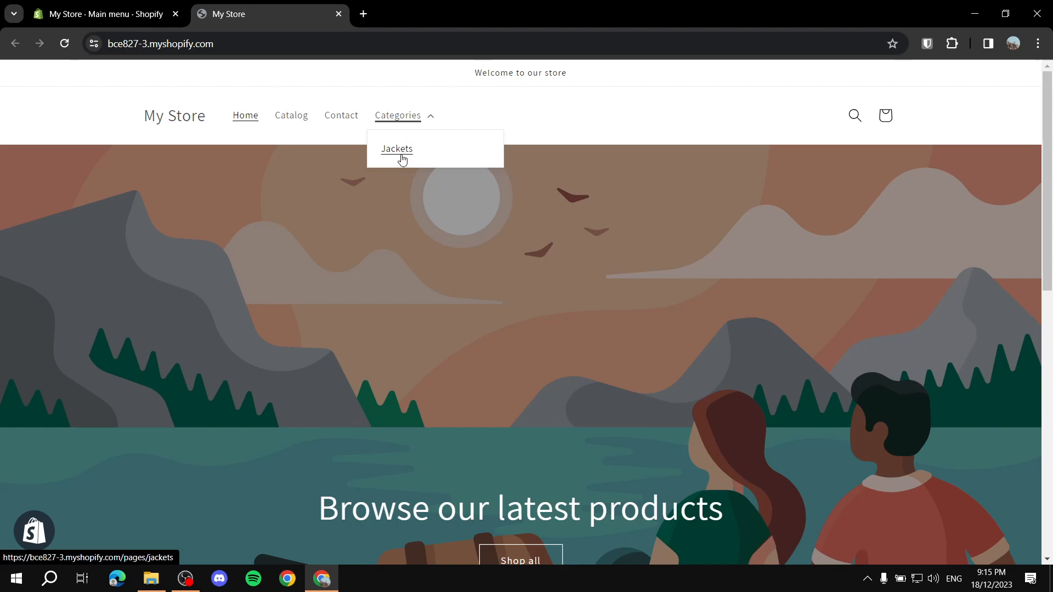
click(127, 5)
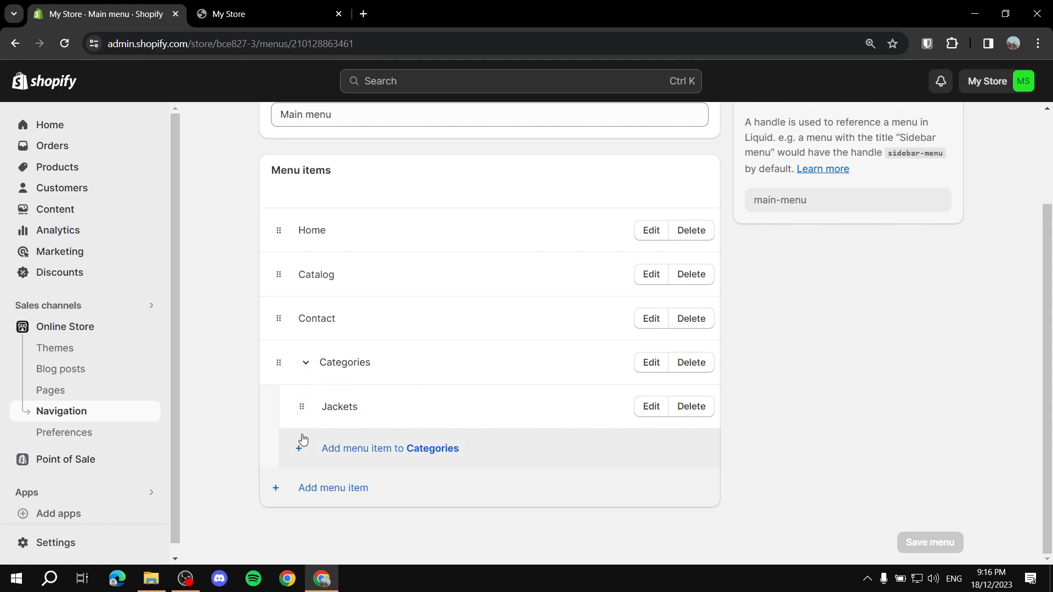
- Add a menu item named Hoodies under Categories that links to the Hoodies page
click(408, 451)
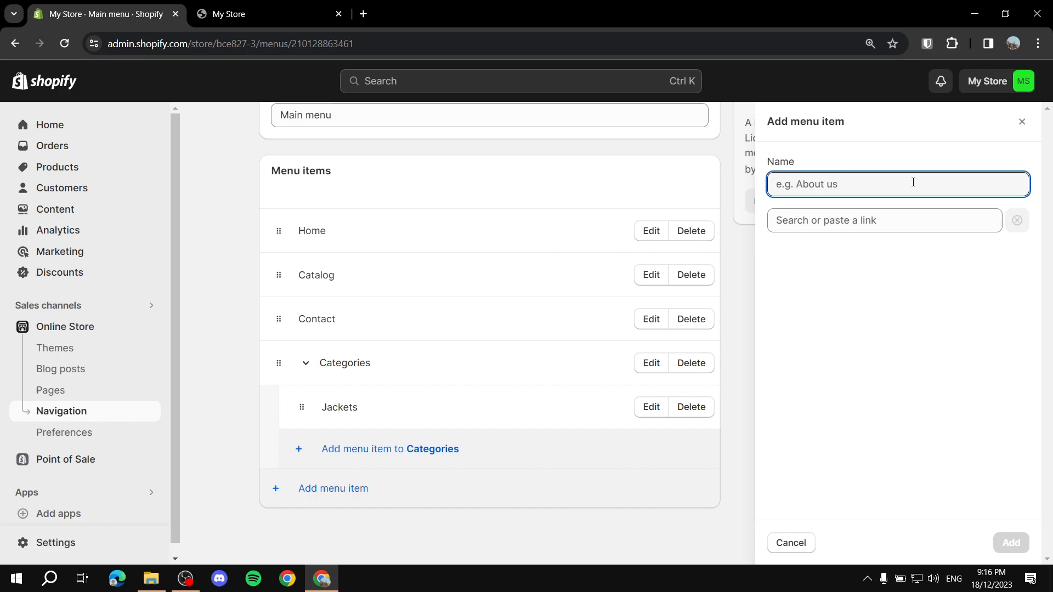
text(Hoodies)
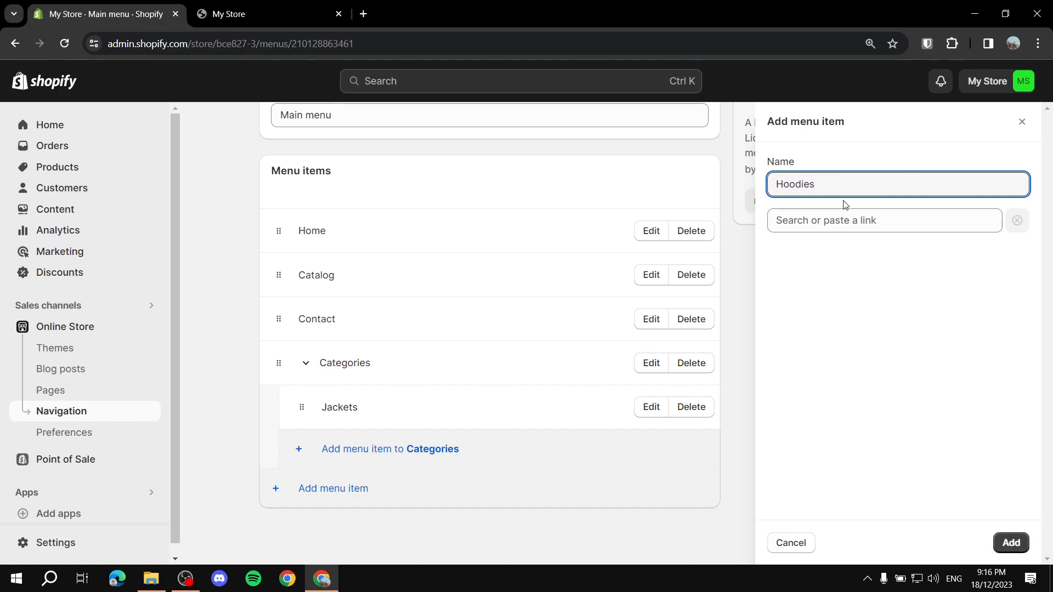
click(847, 217)
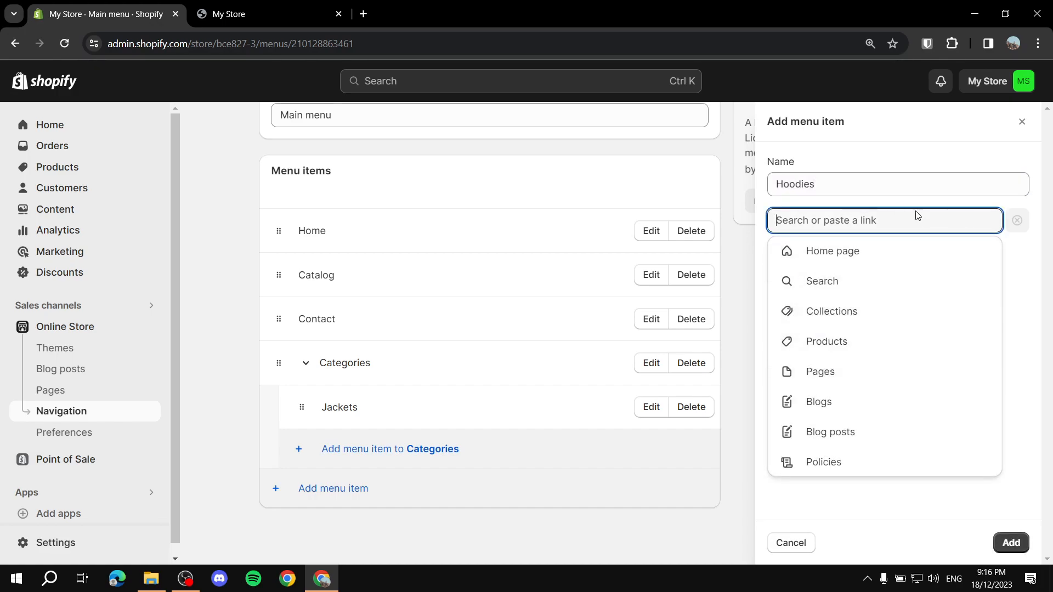
click(823, 384)
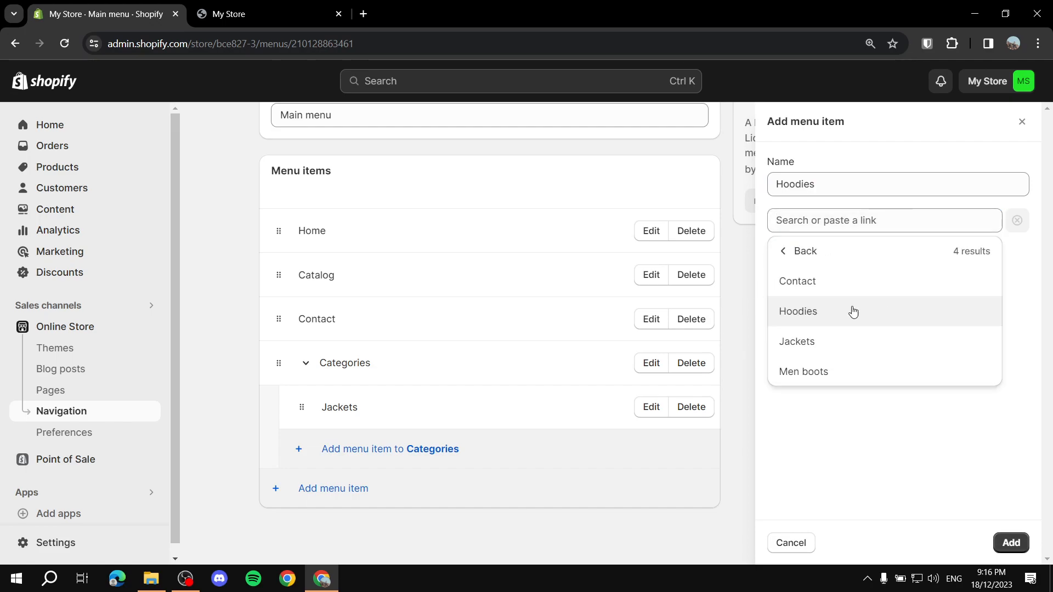
click(817, 319)
click(1011, 543)
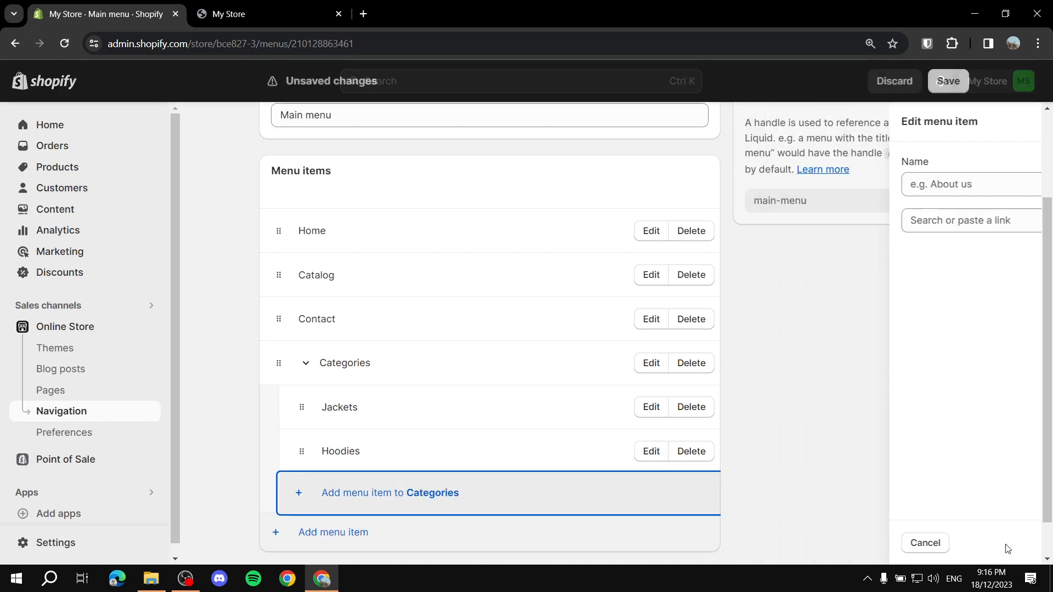
- Add a menu item named Men boots under Categories that links to the Men boots page, and save the menu
scroll(583, 461, down, 2)
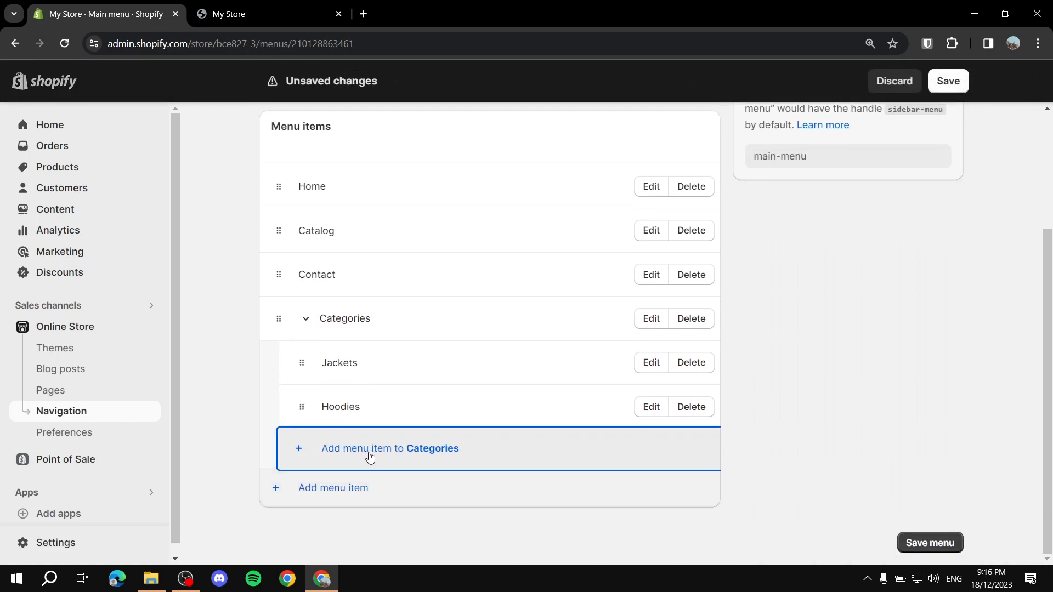
click(370, 458)
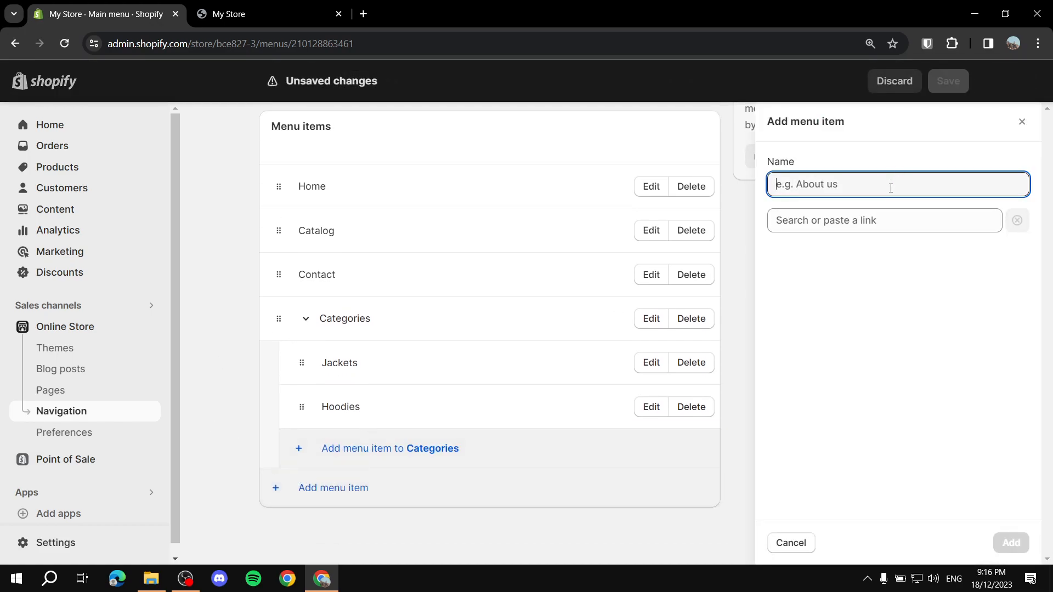
text(Men boots)
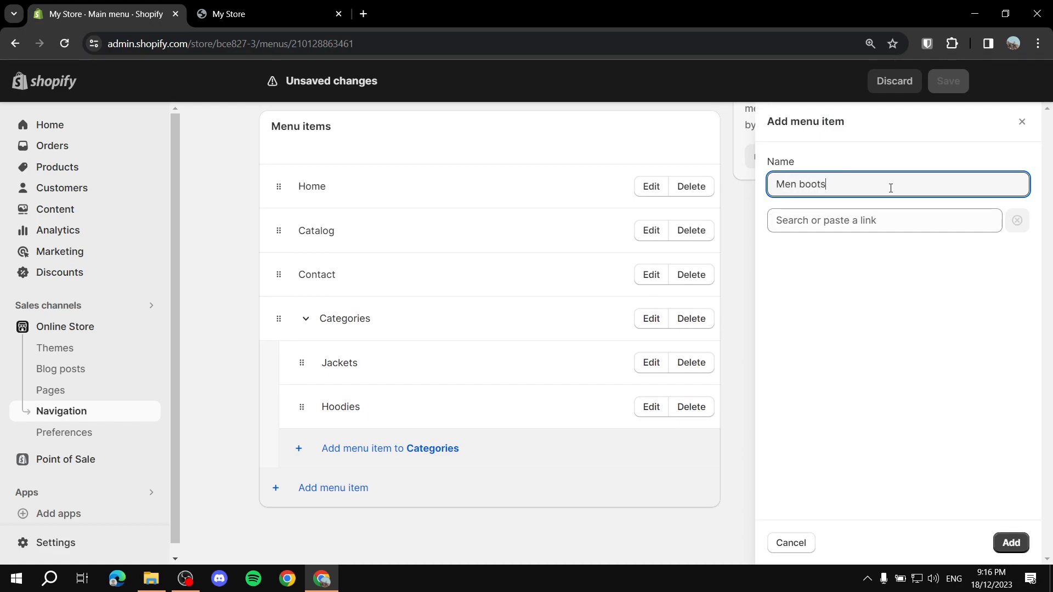
click(896, 222)
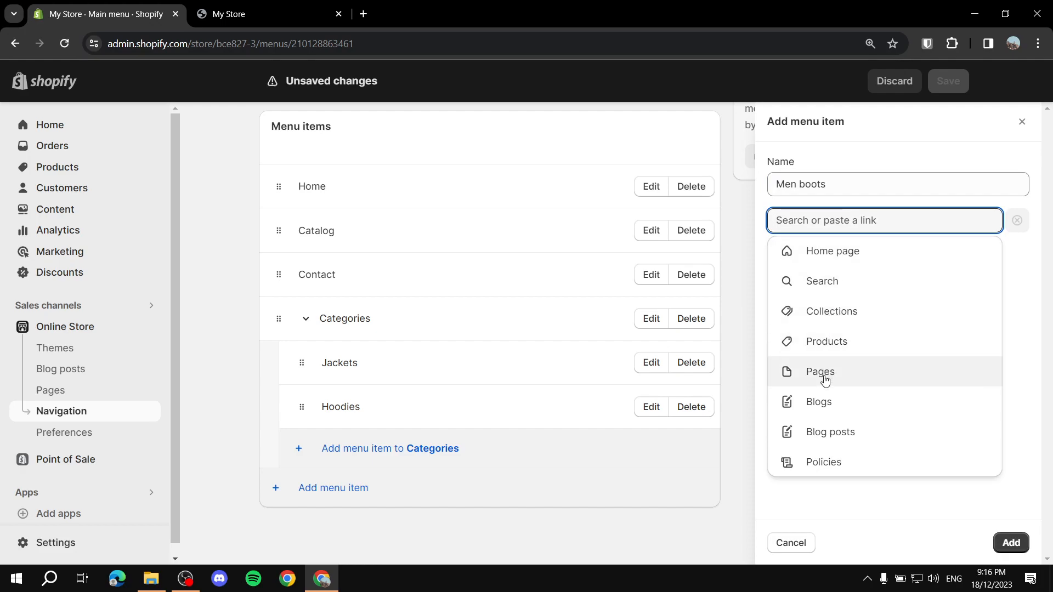
click(825, 380)
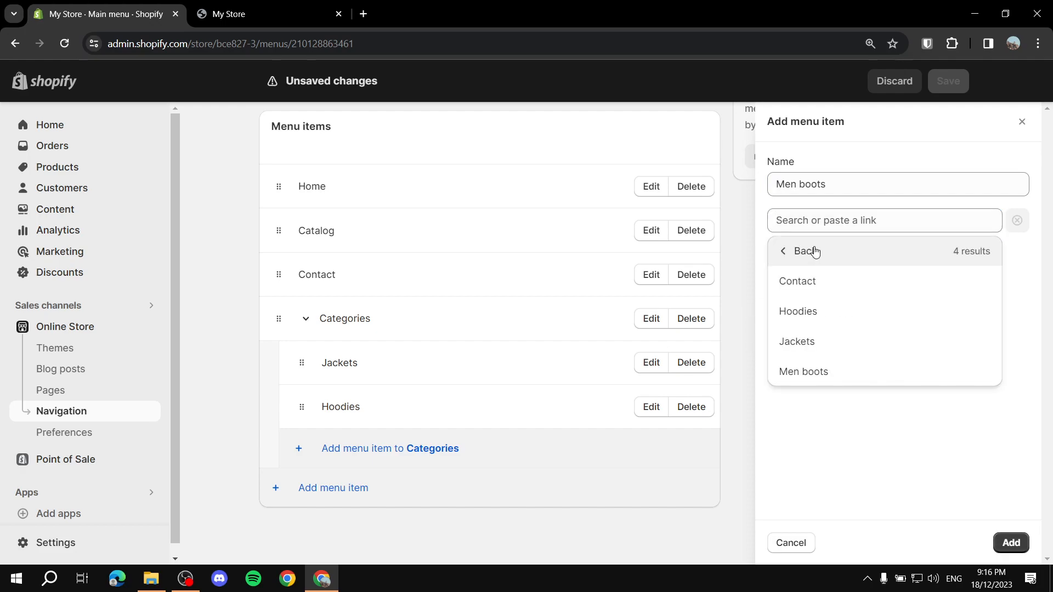
click(809, 378)
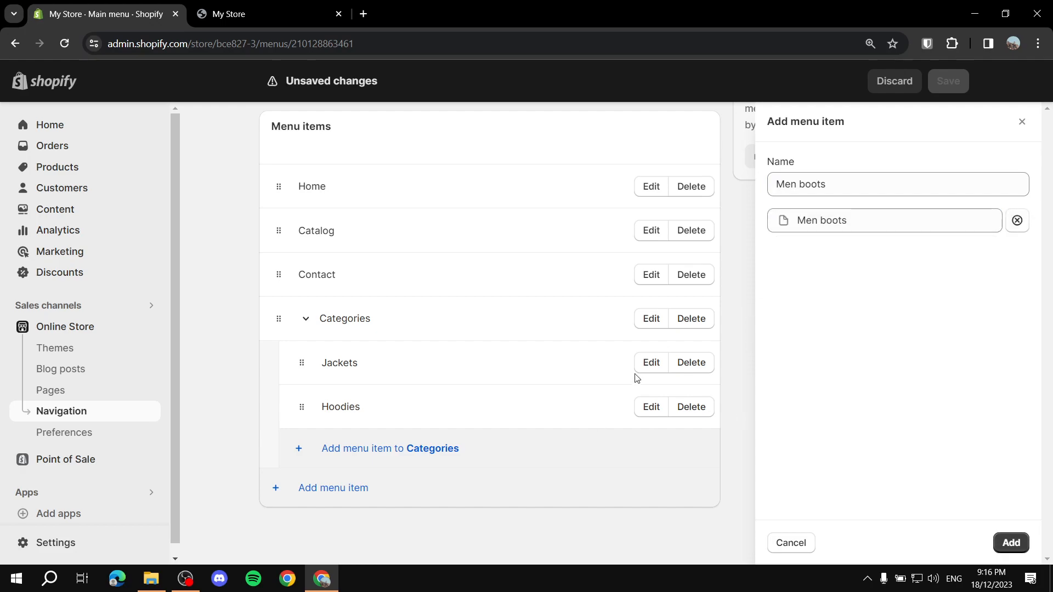
click(1012, 542)
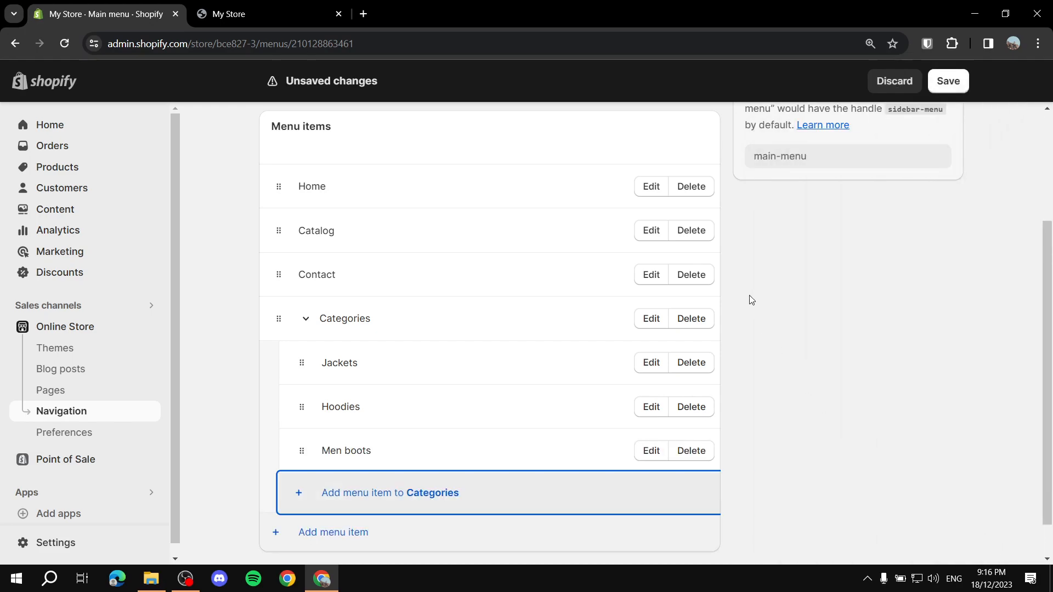
scroll(791, 373, down, 1)
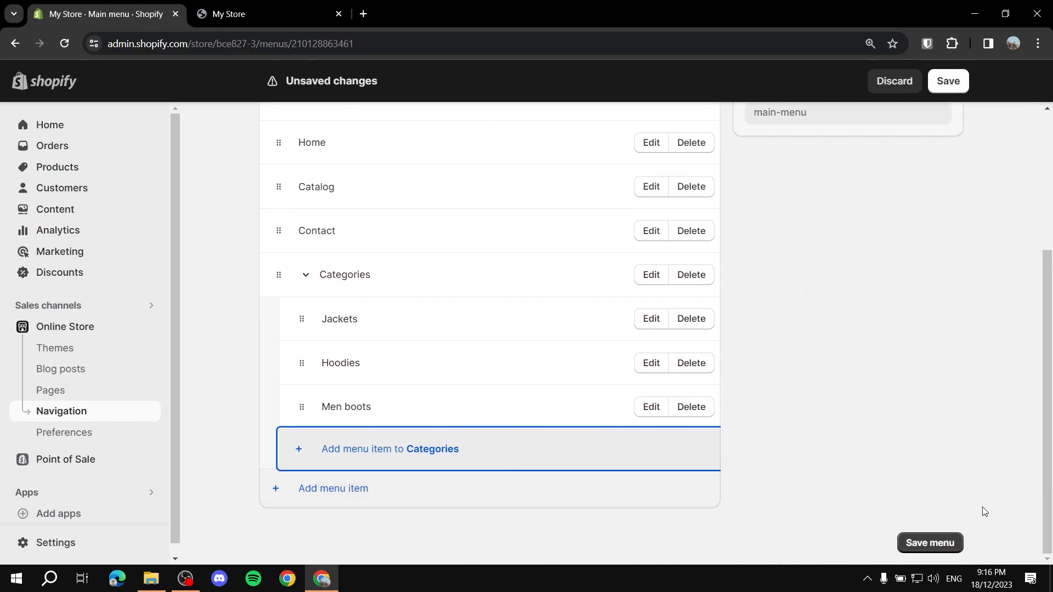
click(939, 543)
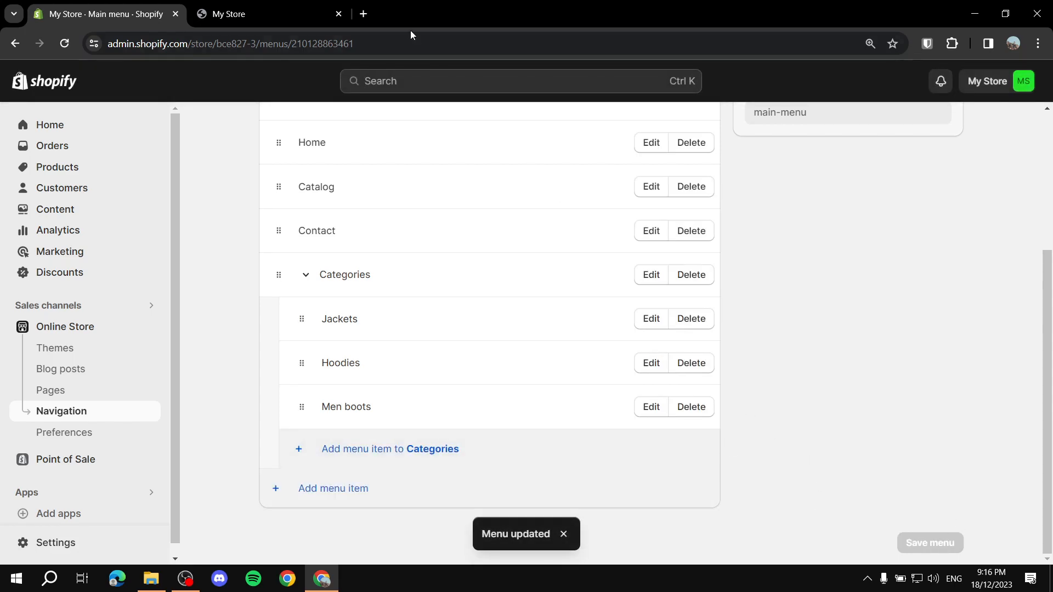
- Reopen the storefront, expand the Categories drop-down to check its entries, and close the storefront again
click(339, 14)
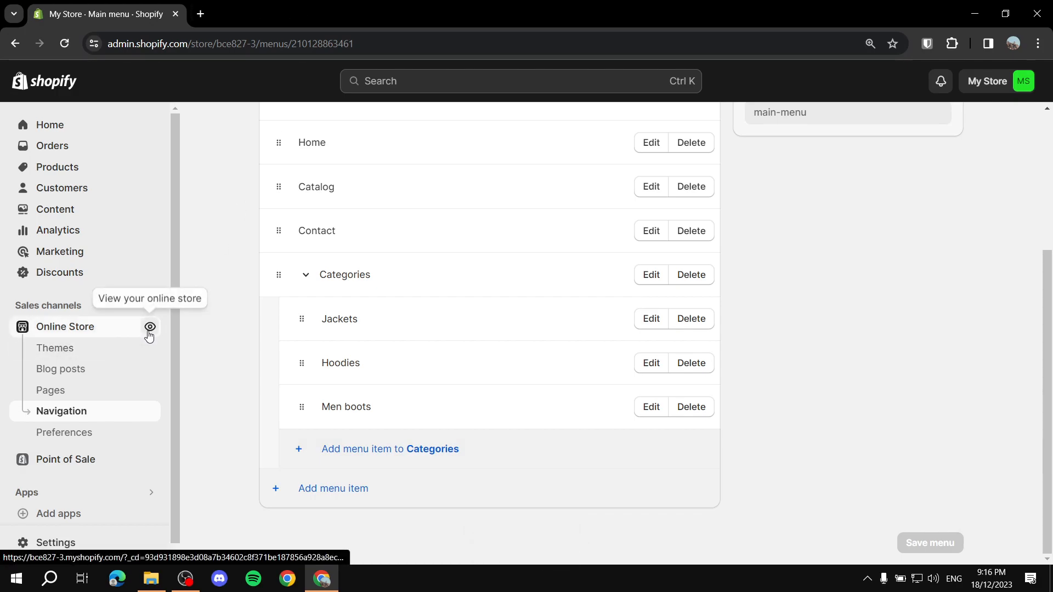
click(150, 328)
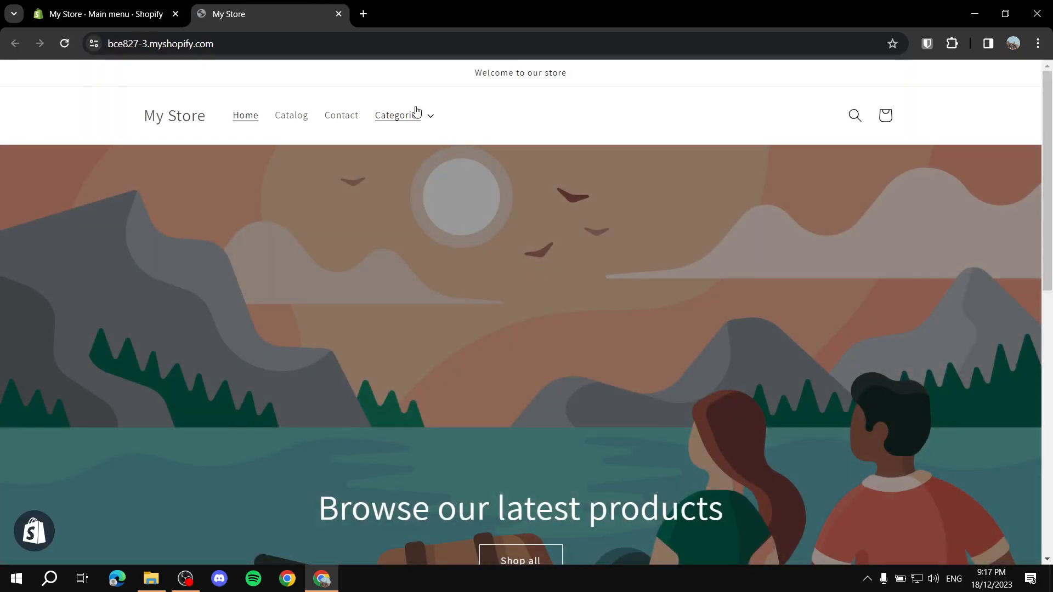
click(434, 119)
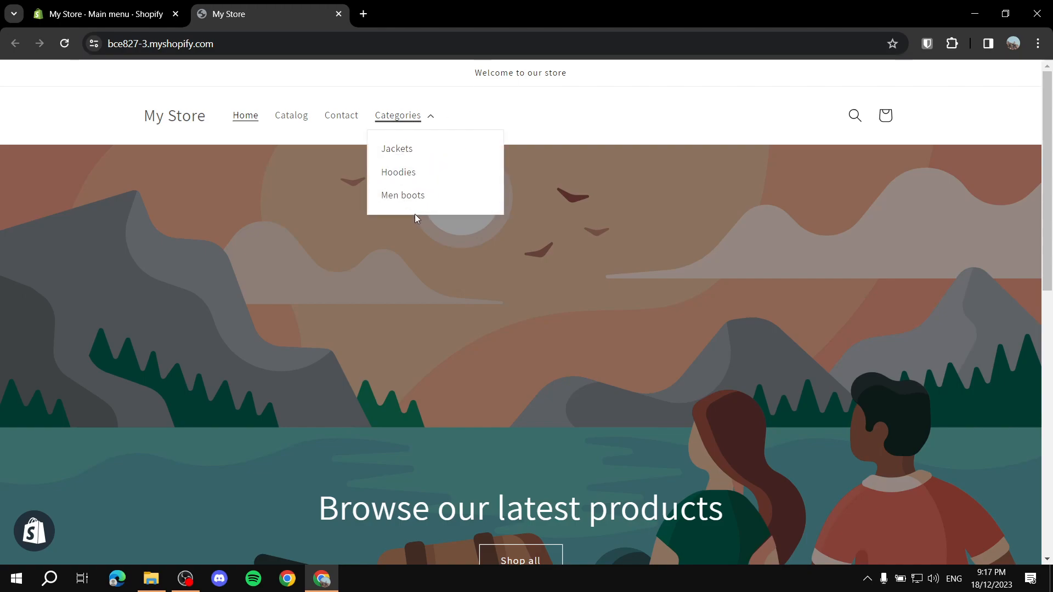
click(424, 273)
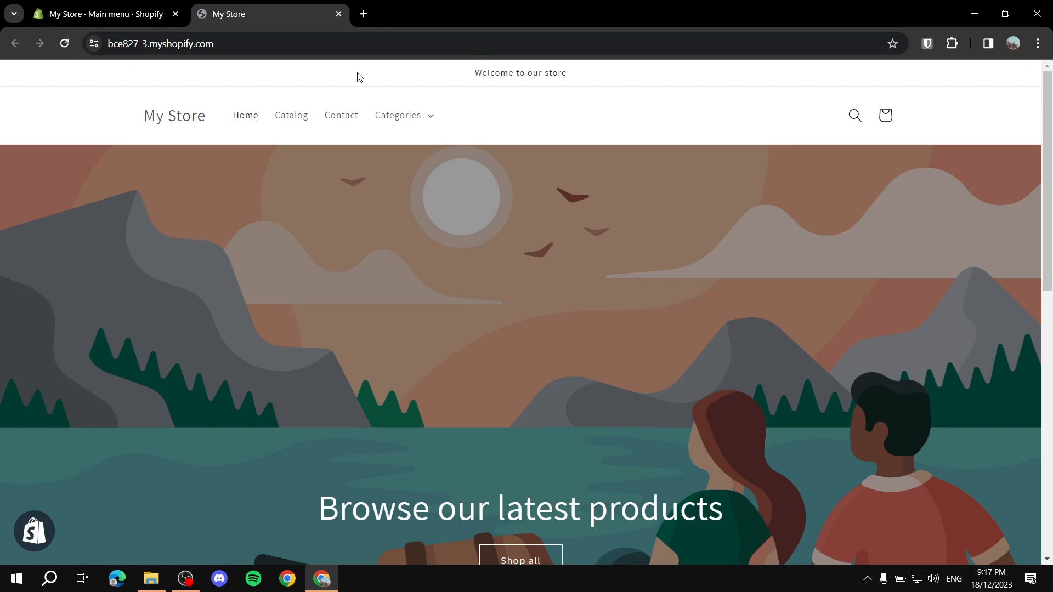
click(339, 14)
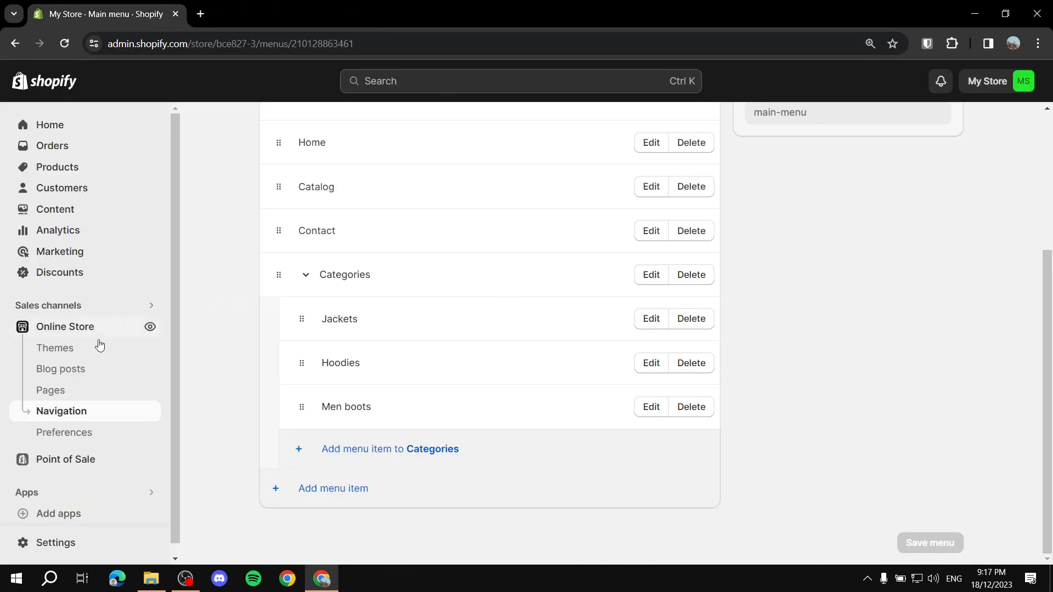
- Open the store's themes, collapse the trial notice and check which theme is current
click(55, 347)
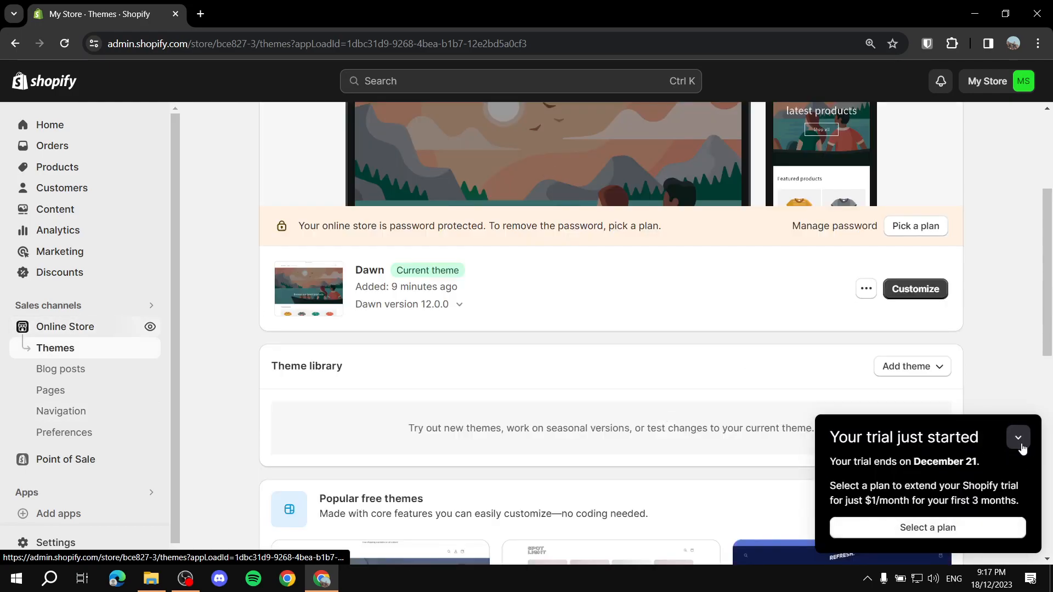
click(1022, 446)
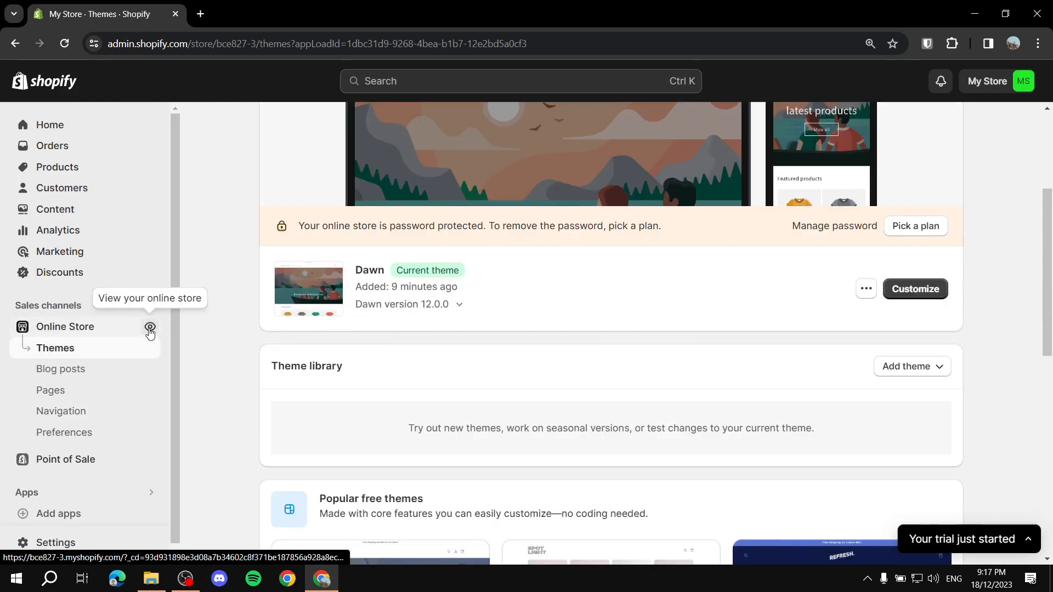
drag(357, 272, 405, 272)
click(204, 298)
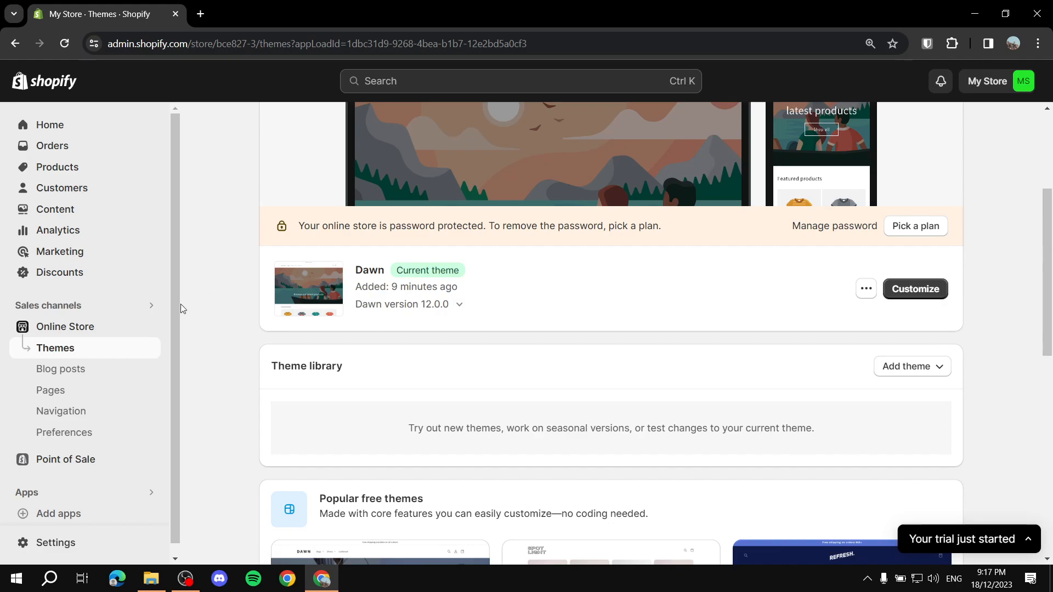
- View the online store with the Categories drop-down expanded and return to the store admin
click(151, 329)
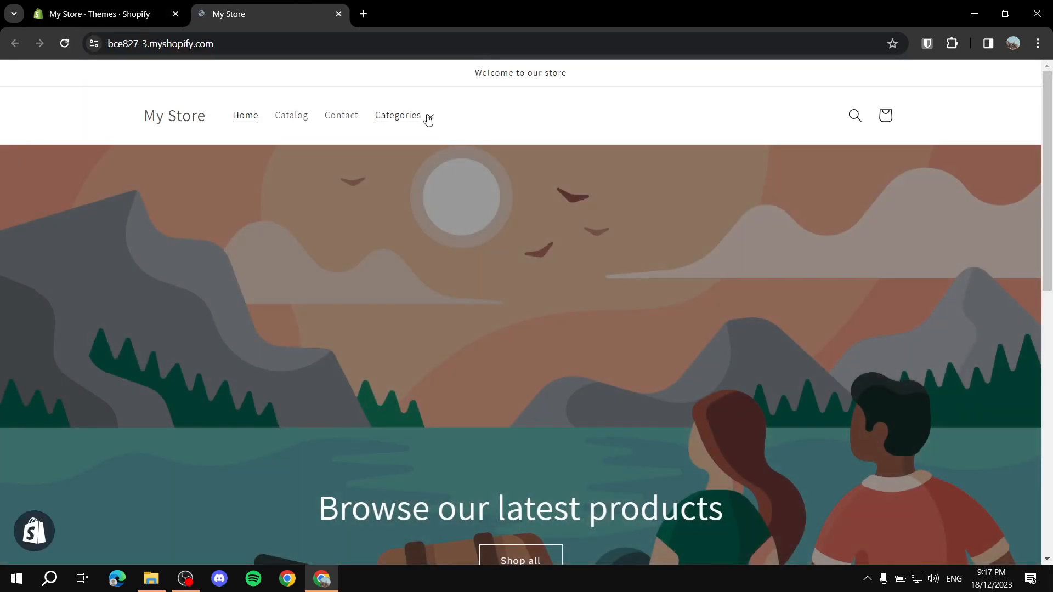
click(437, 115)
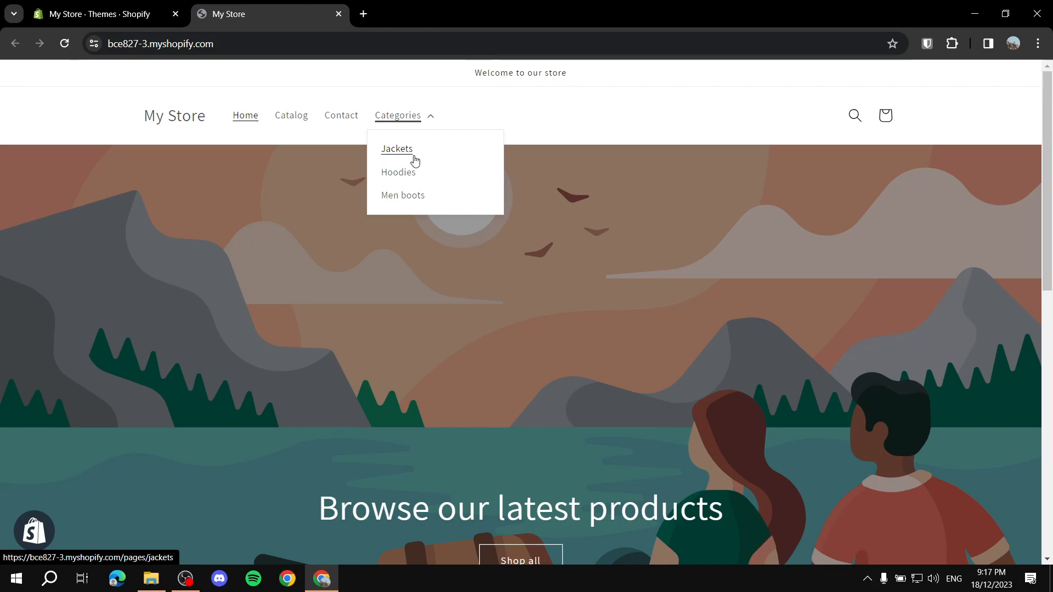
click(143, 7)
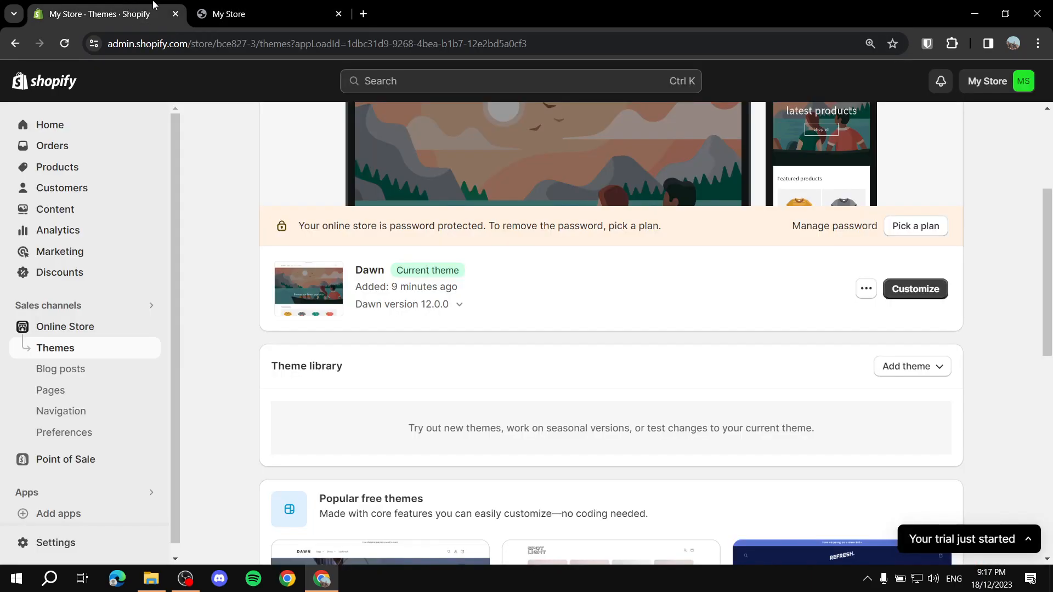
- Duplicate the Jackets page as a new page named Leather jackets
click(61, 413)
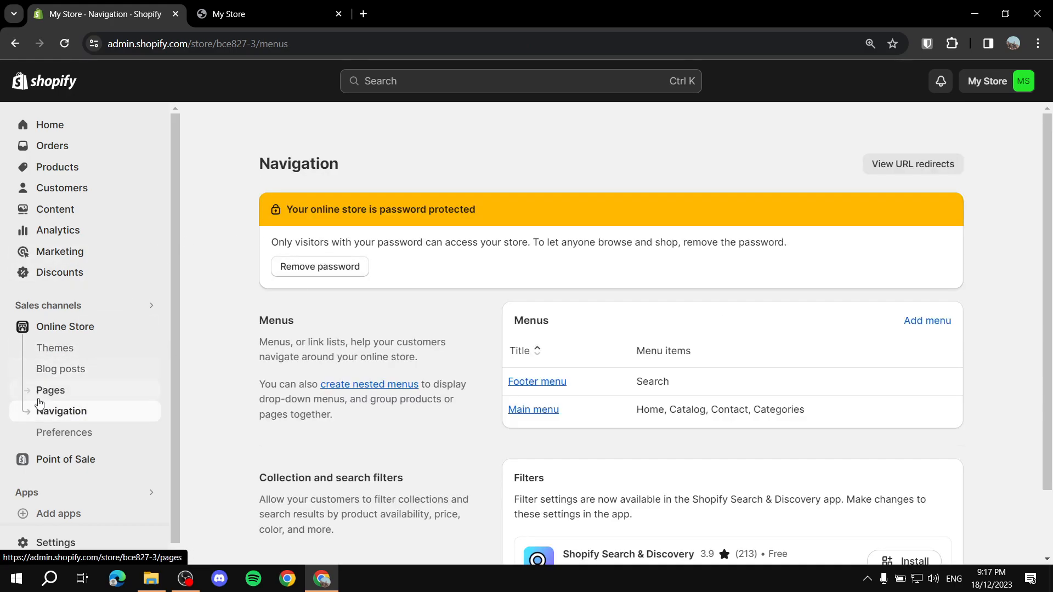
click(38, 394)
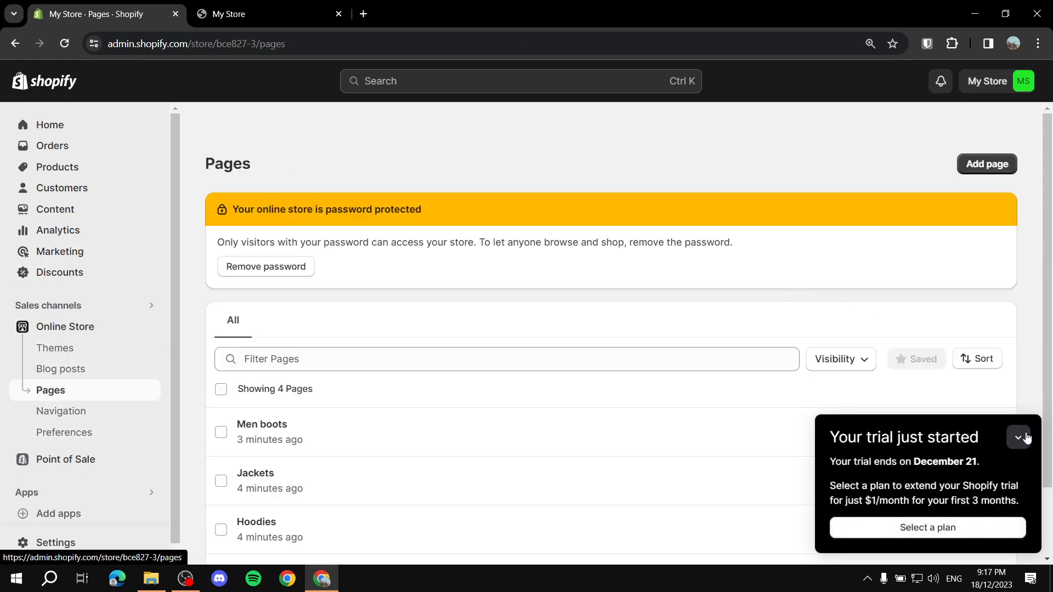
click(1019, 438)
scroll(305, 406, down, 2)
click(261, 390)
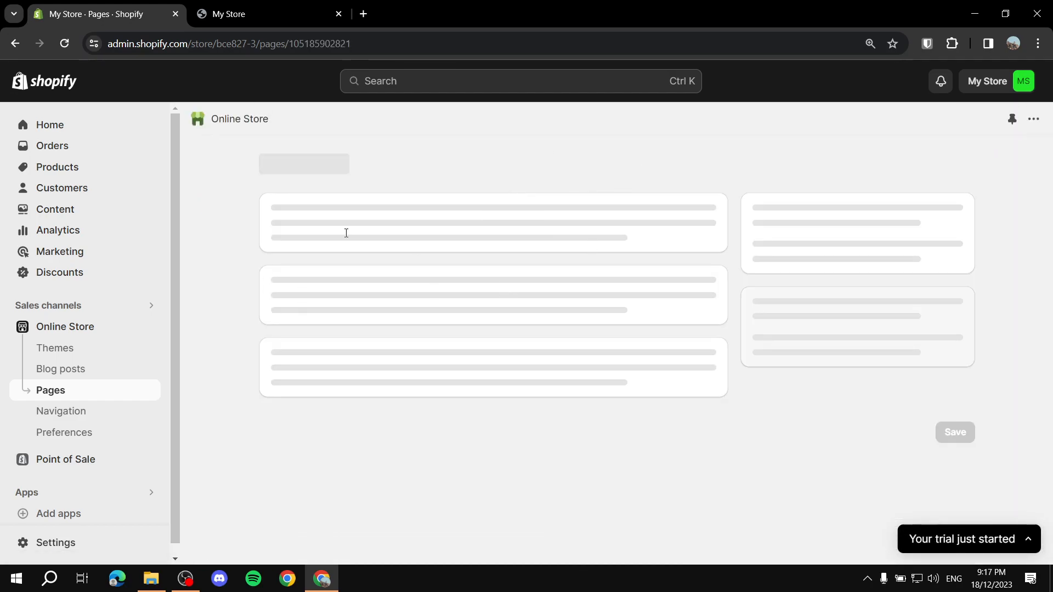
click(479, 234)
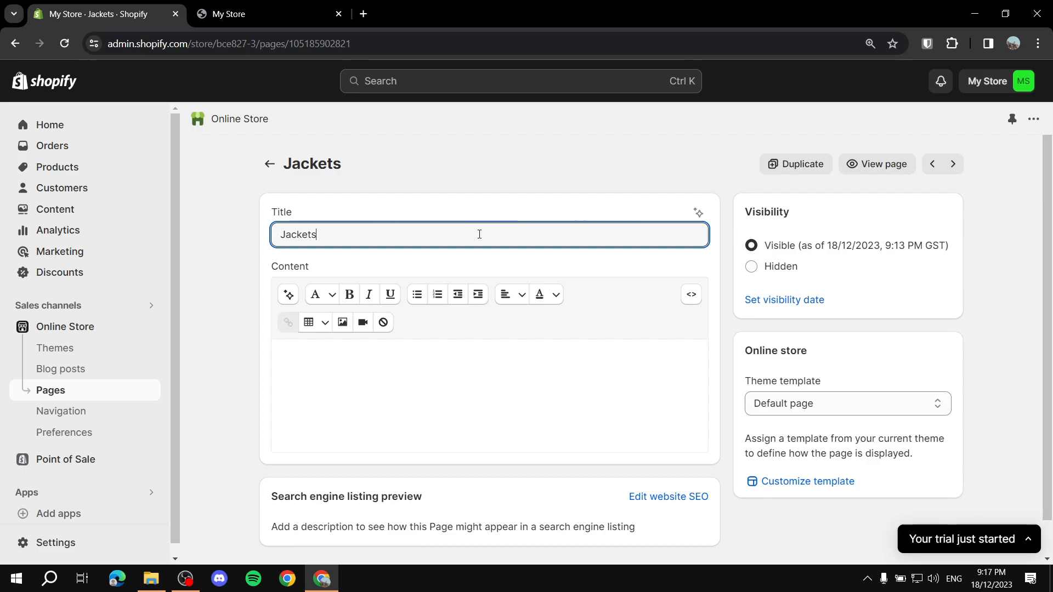
click(796, 164)
drag(435, 320, 147, 308)
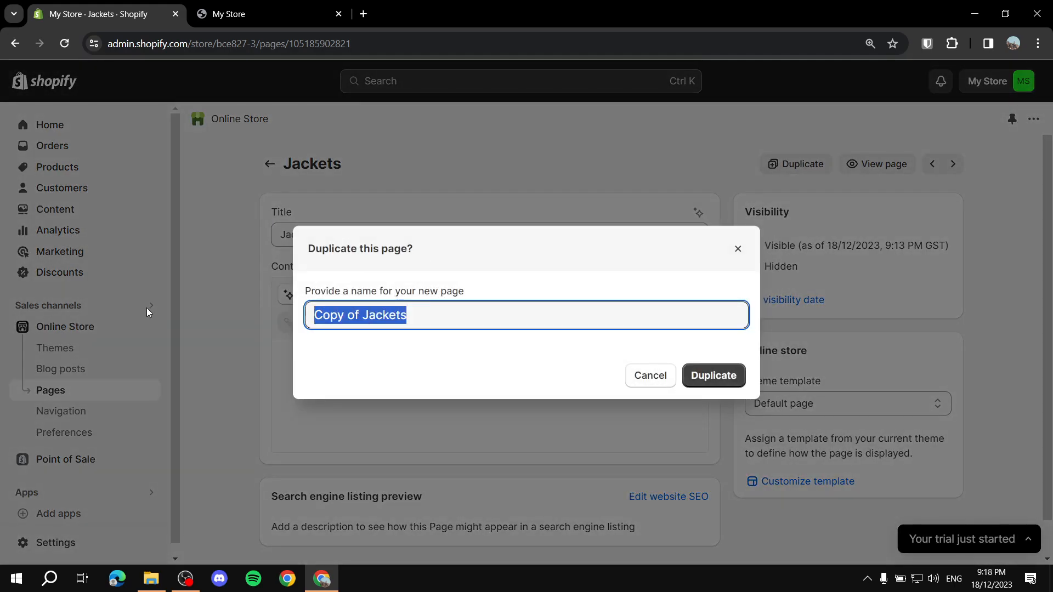
text(Leather jackerts)
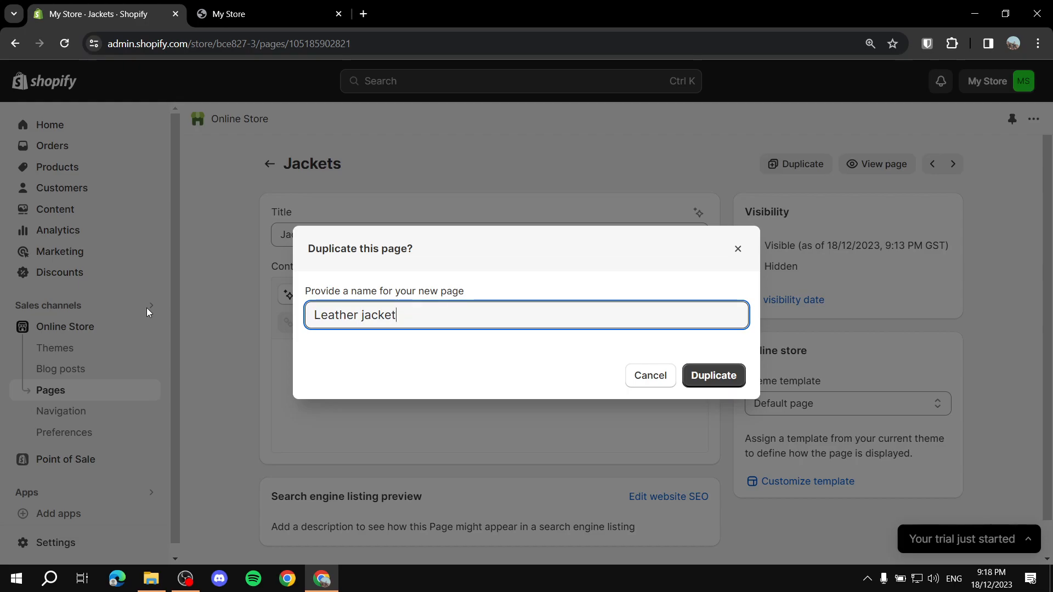
click(732, 375)
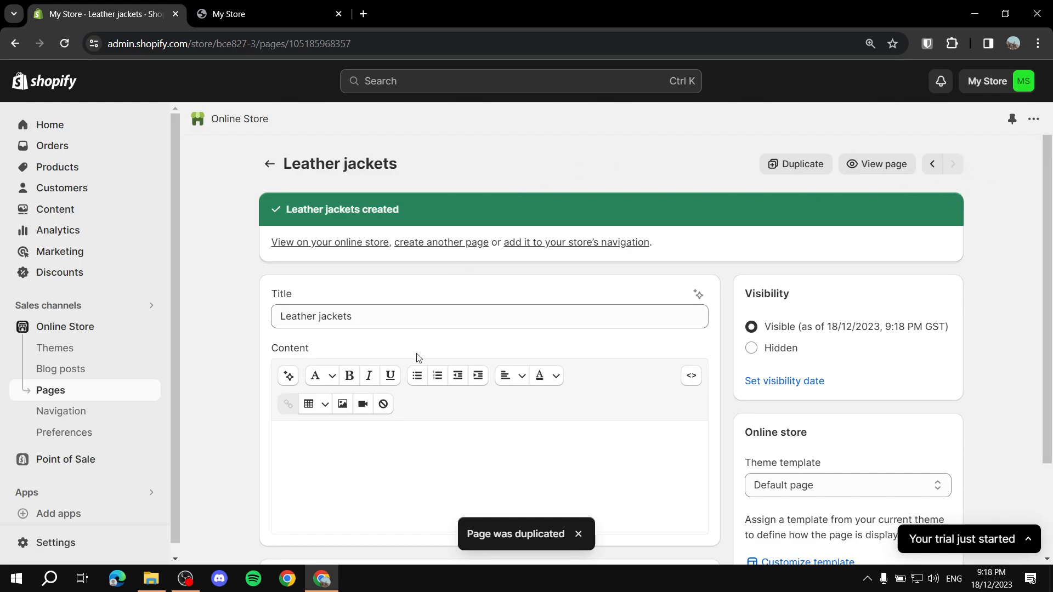
- Open the main menu for editing and locate the Jackets item under Categories
click(79, 420)
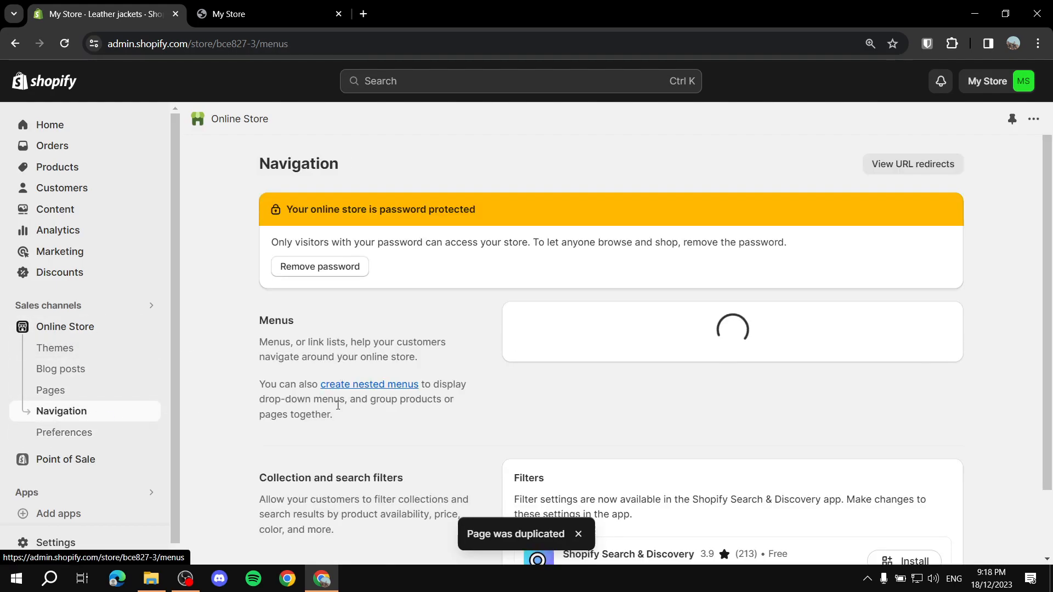
scroll(607, 330, down, 1)
click(519, 331)
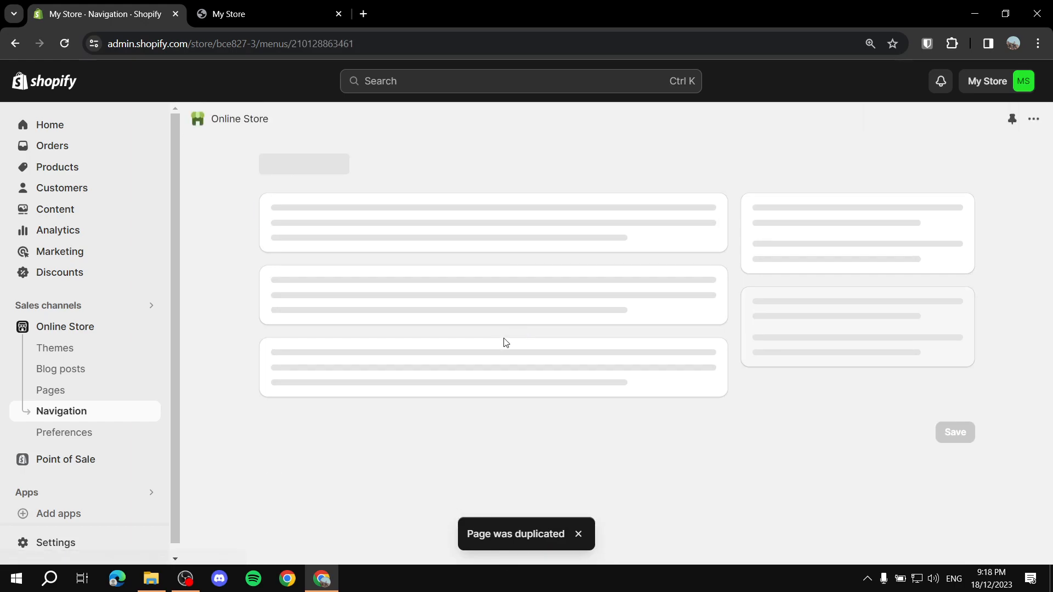
scroll(377, 357, down, 4)
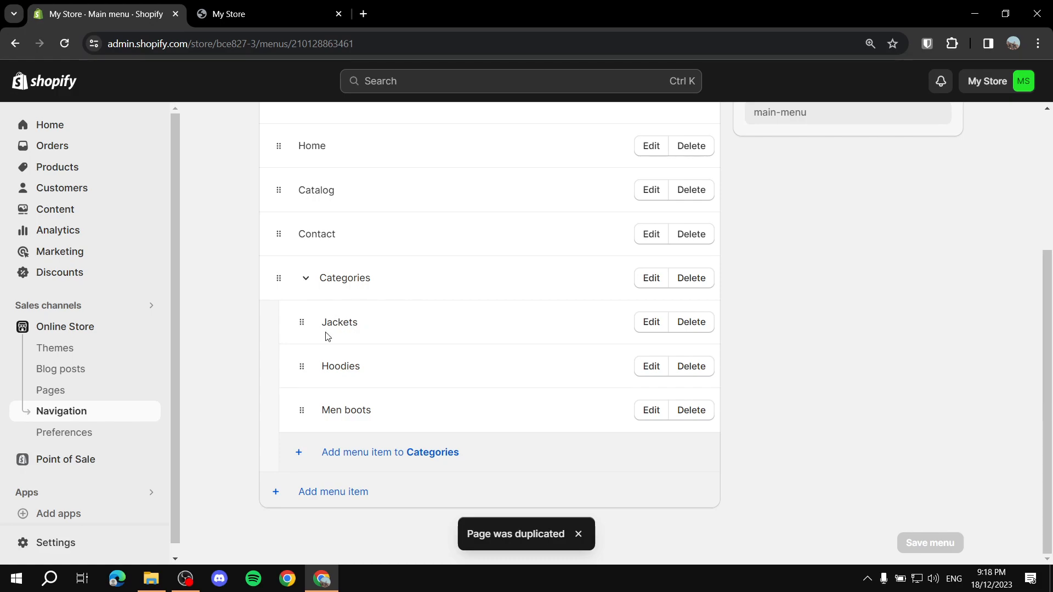
drag(329, 320, 359, 326)
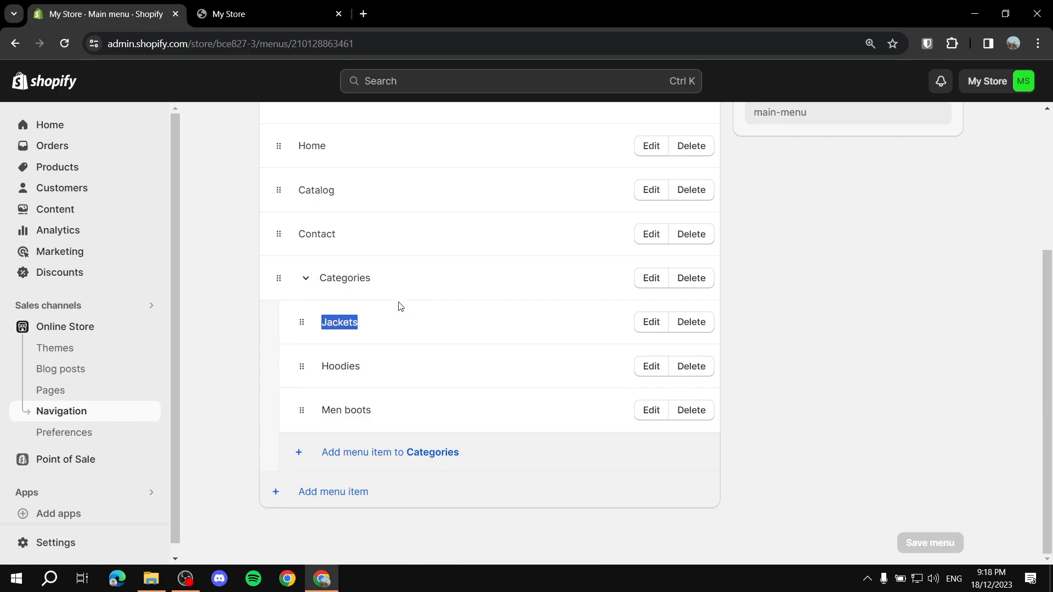
click(428, 331)
- Add a menu item named Leather jackets under Categories, linked to the Leather jackets page
click(397, 455)
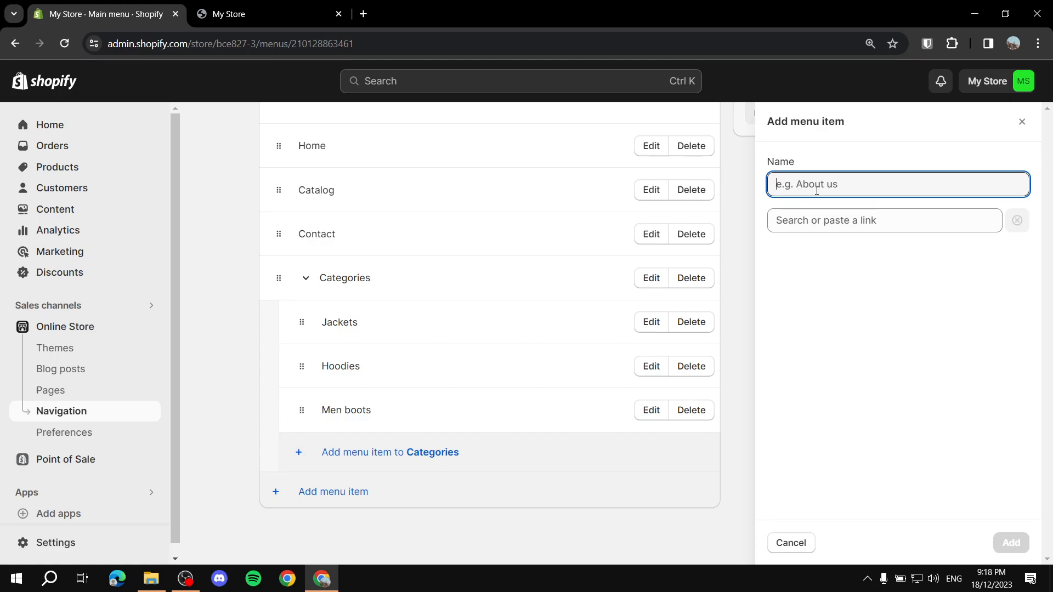
text(Leathe r)
key(BackSpace)
key(BackSpace)
text(r jackets)
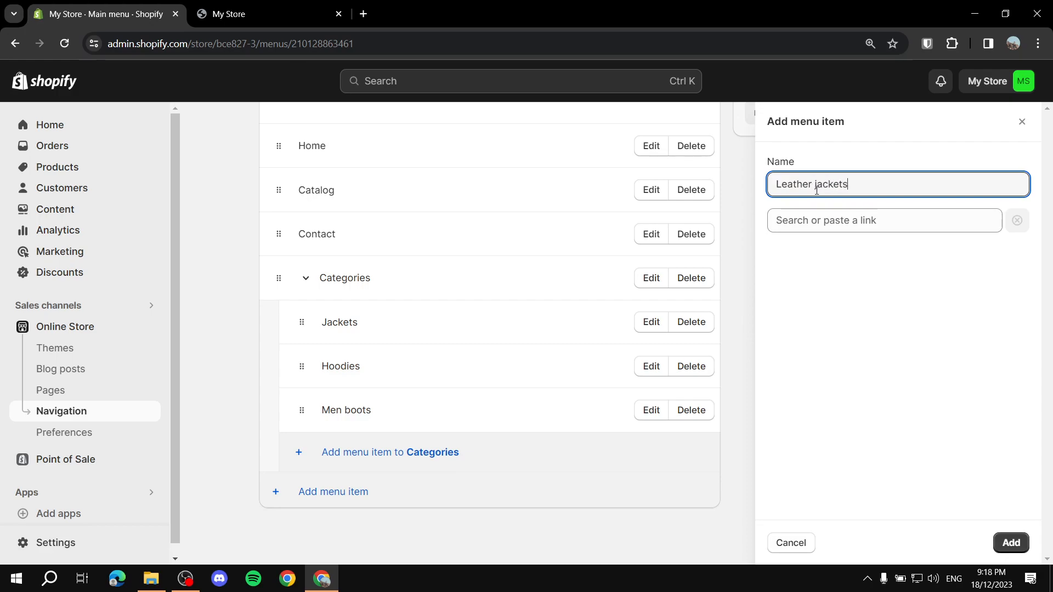
click(848, 221)
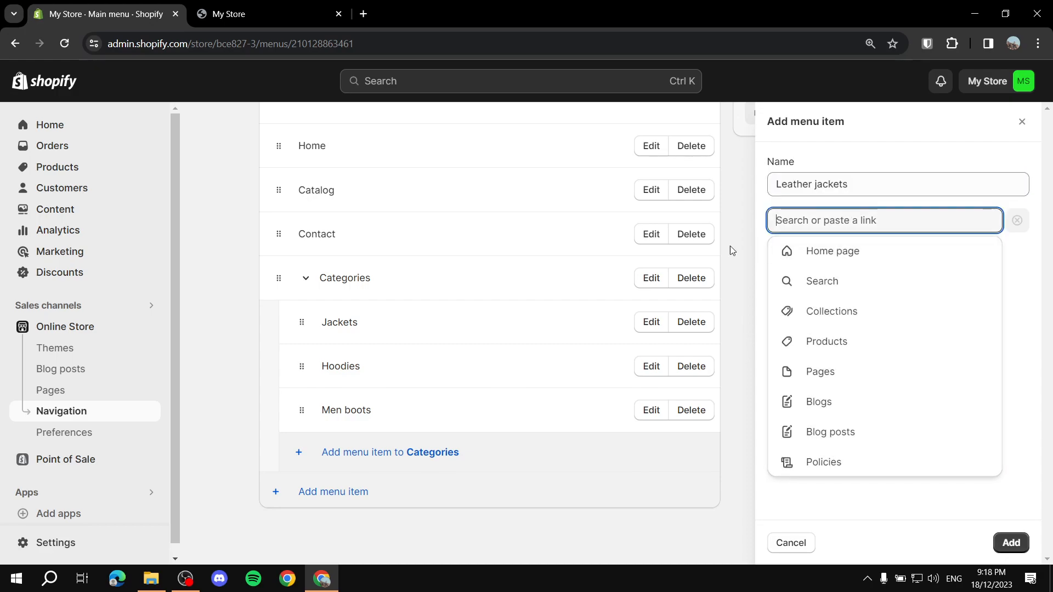
click(821, 373)
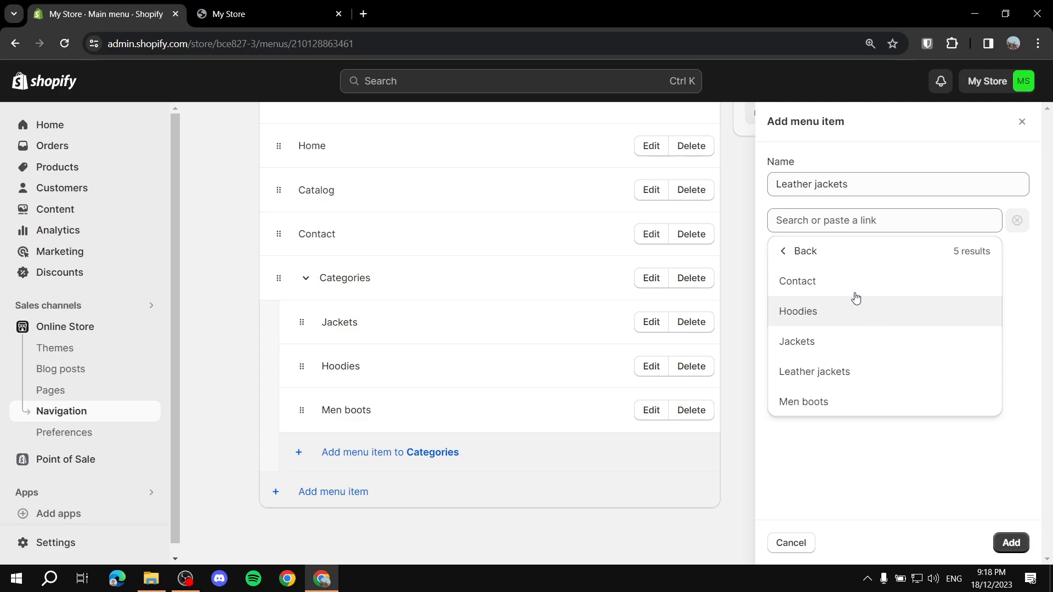
click(844, 373)
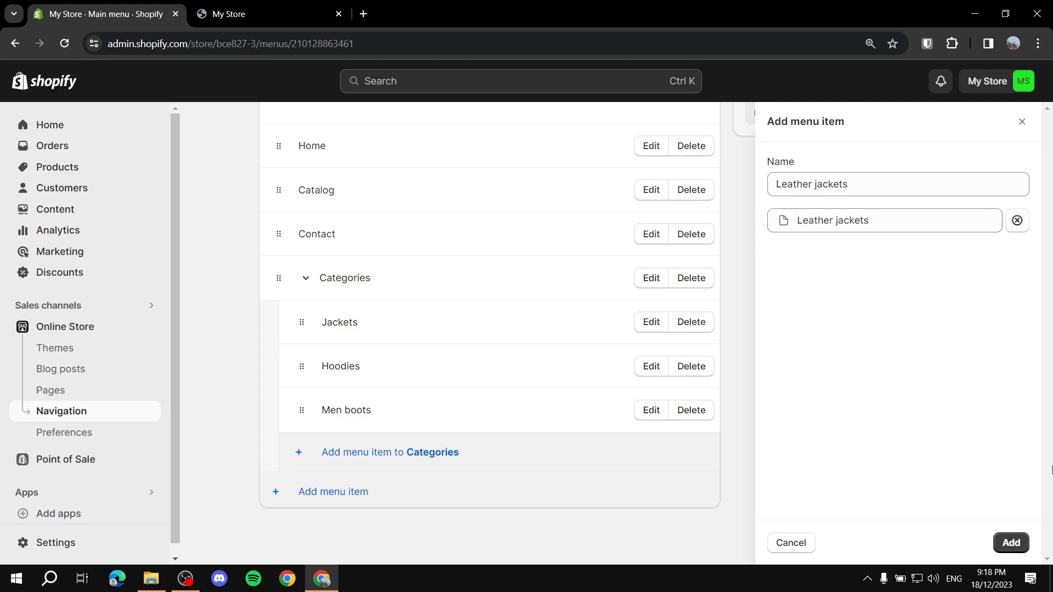
click(1011, 542)
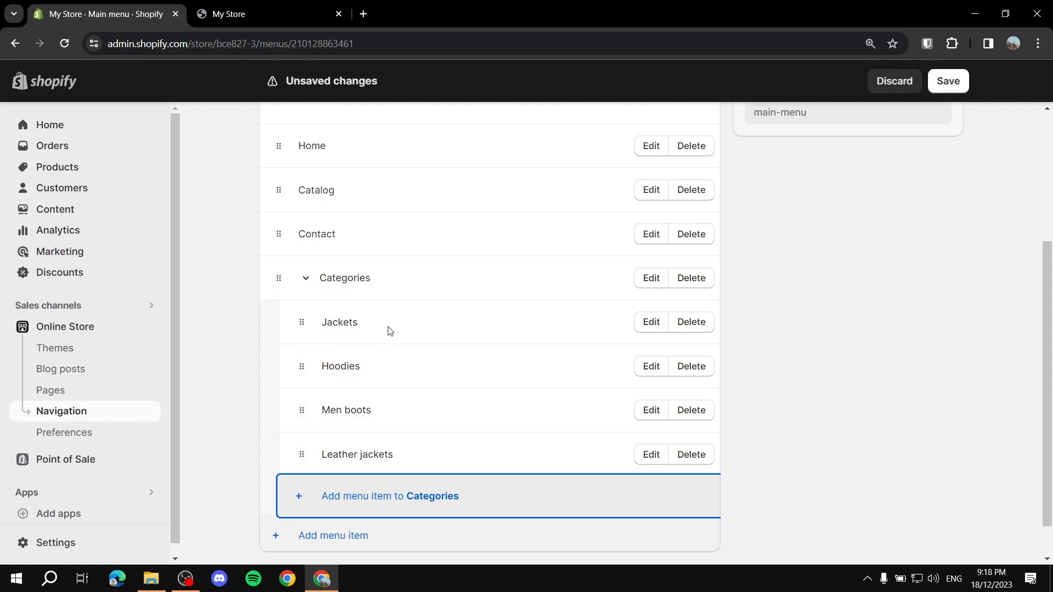
- Nest the Leather jackets item beneath Jackets and save the main menu
drag(300, 455, 306, 377)
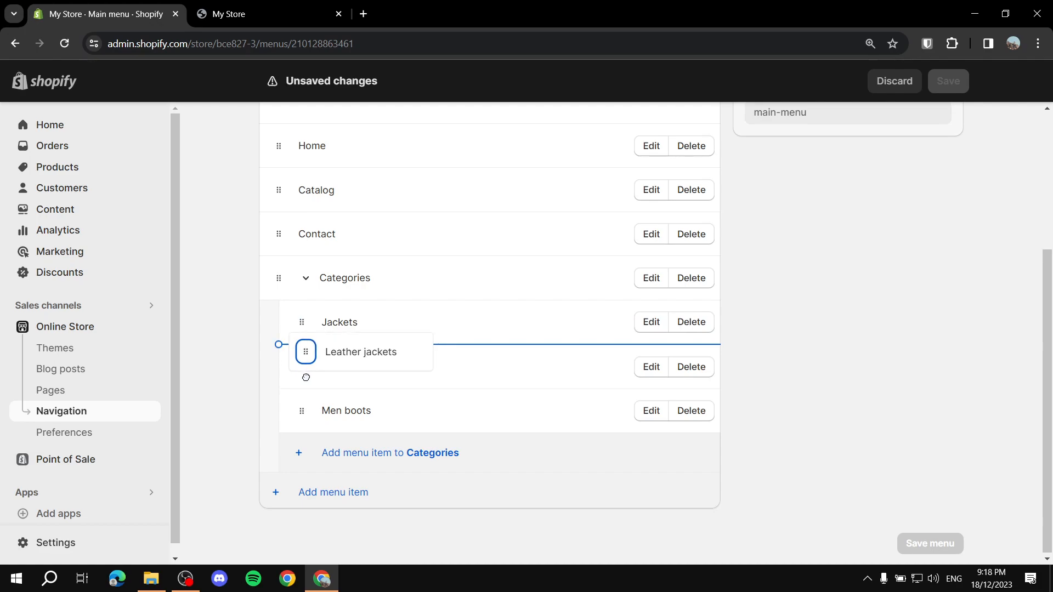
drag(306, 377, 331, 379)
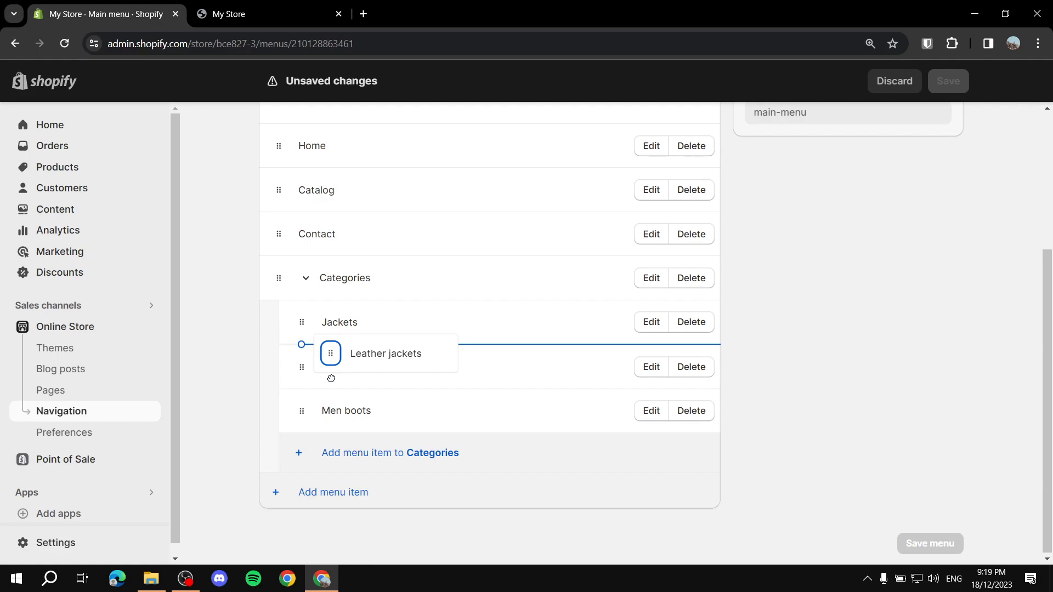
drag(331, 379, 332, 377)
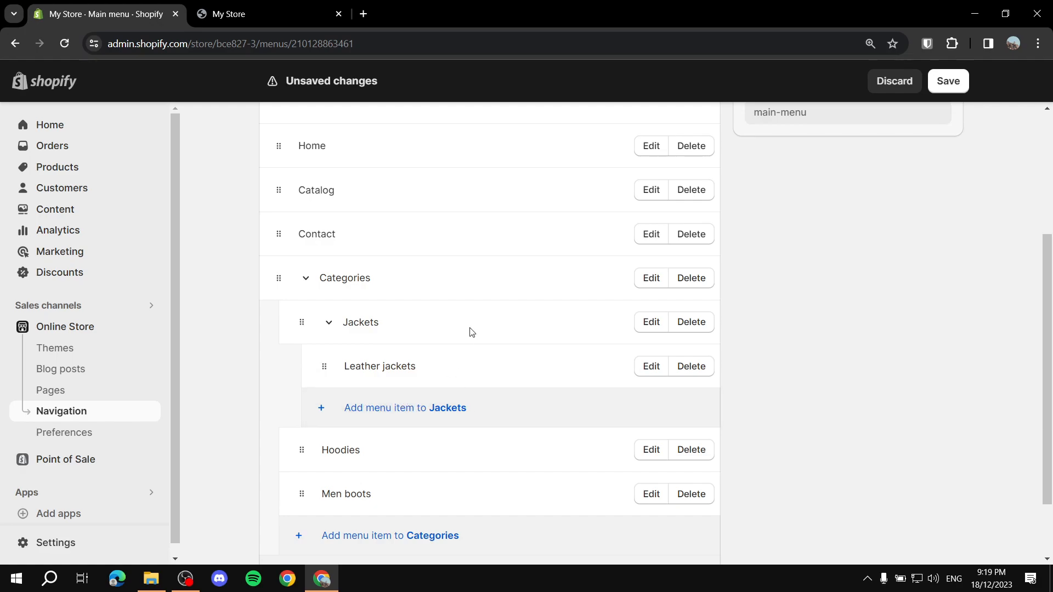
scroll(478, 335, down, 2)
click(936, 543)
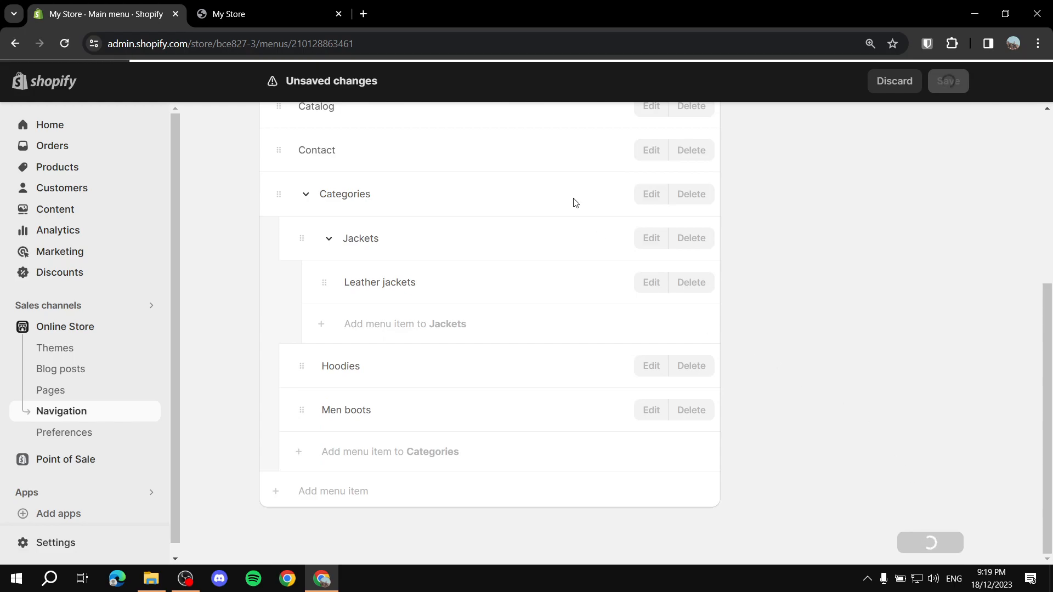
- Reopen the online store, check the Categories drop-down with its nested Jackets submenu, and return to the menu editor
click(340, 14)
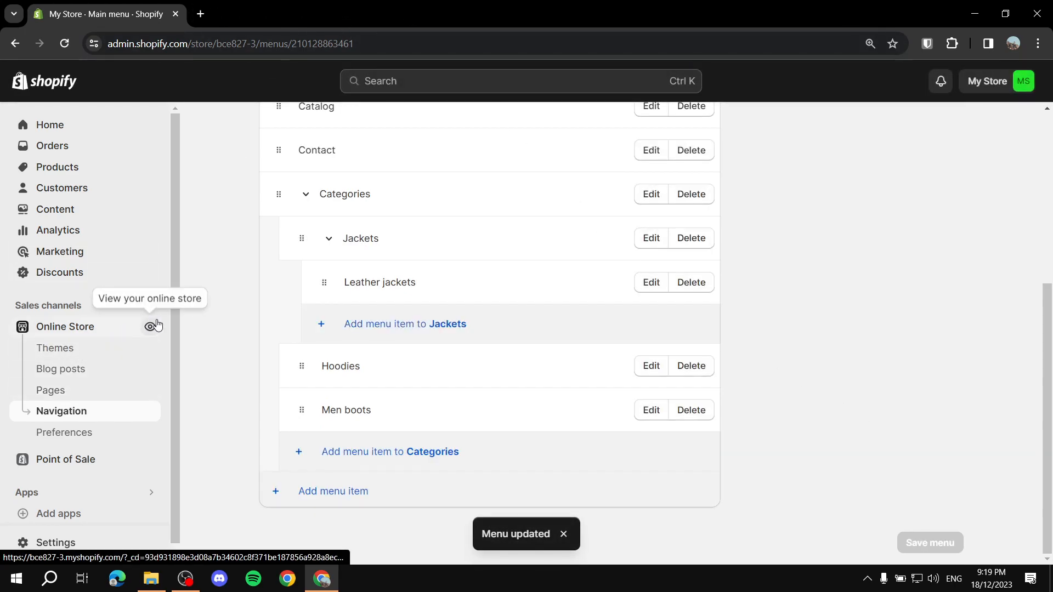
click(150, 328)
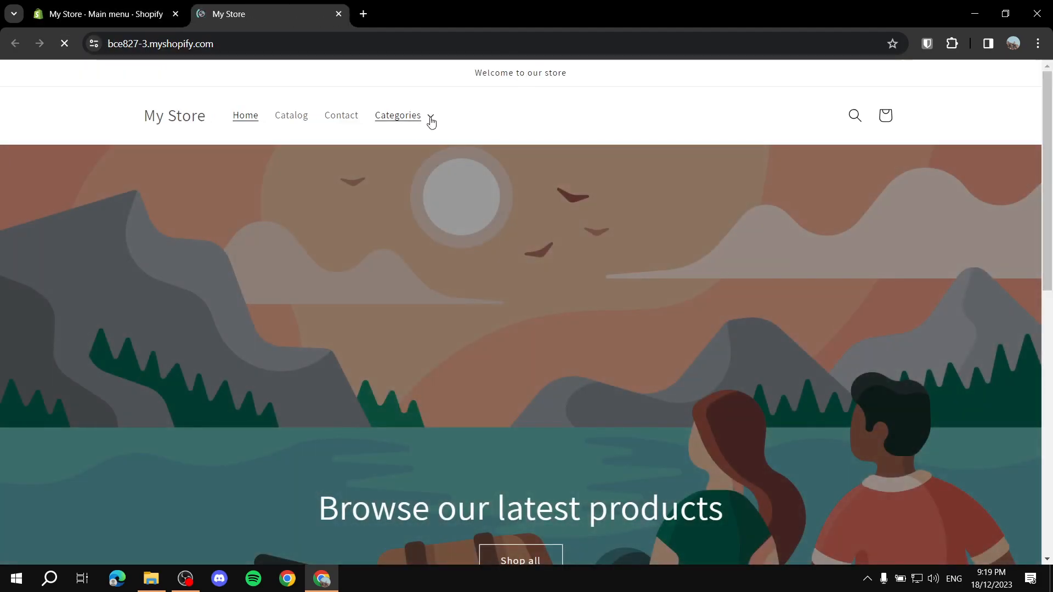
click(430, 119)
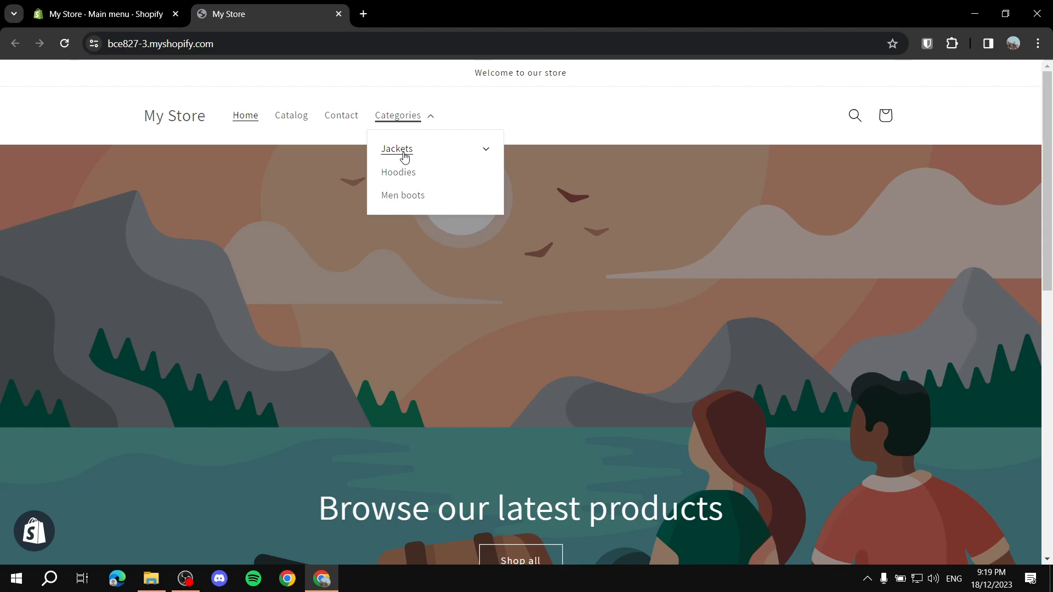
click(487, 154)
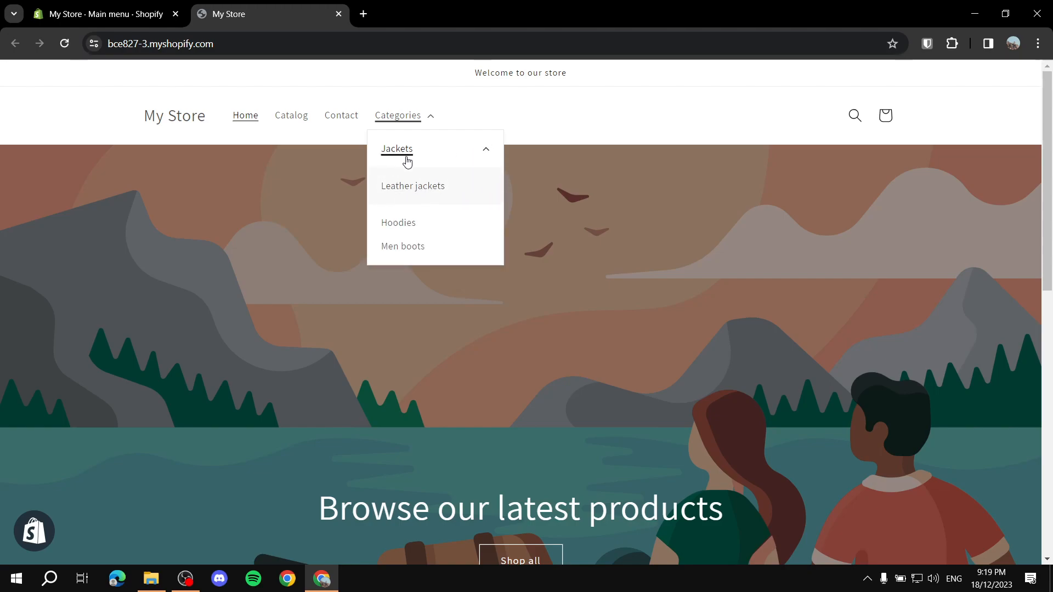
click(481, 154)
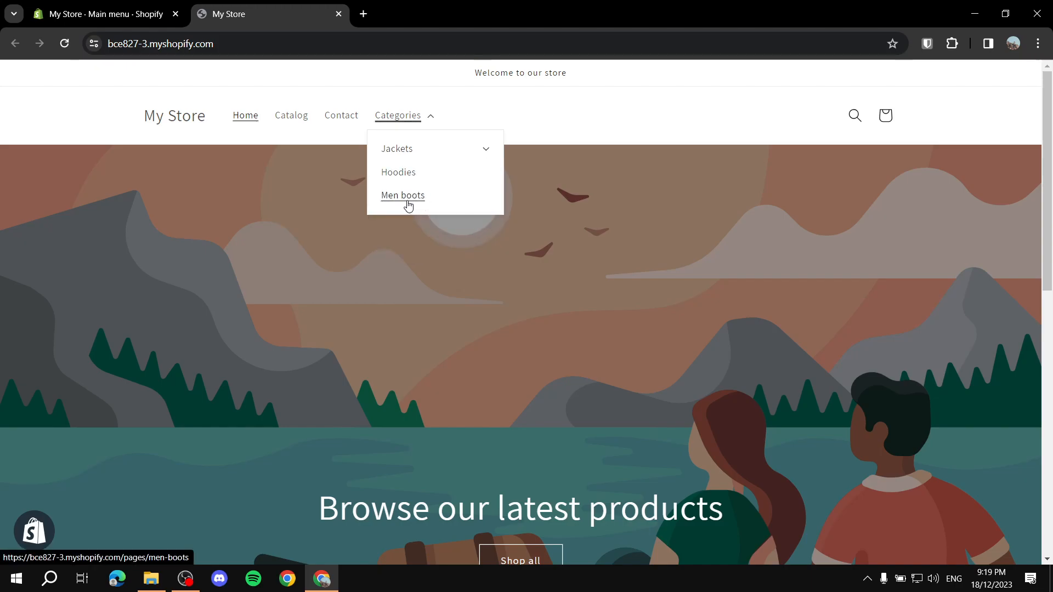
click(565, 255)
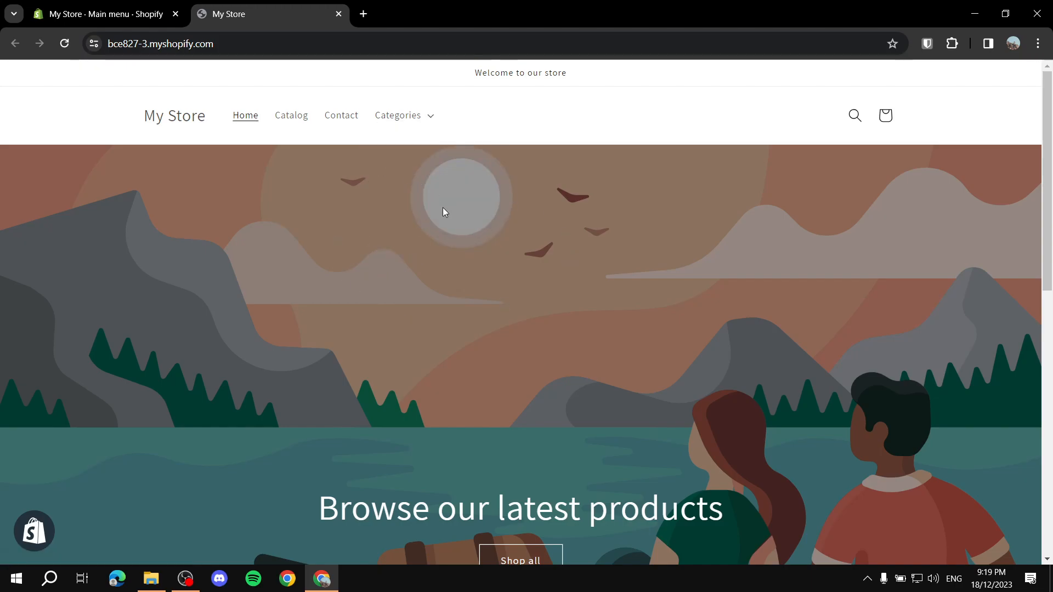
click(338, 13)
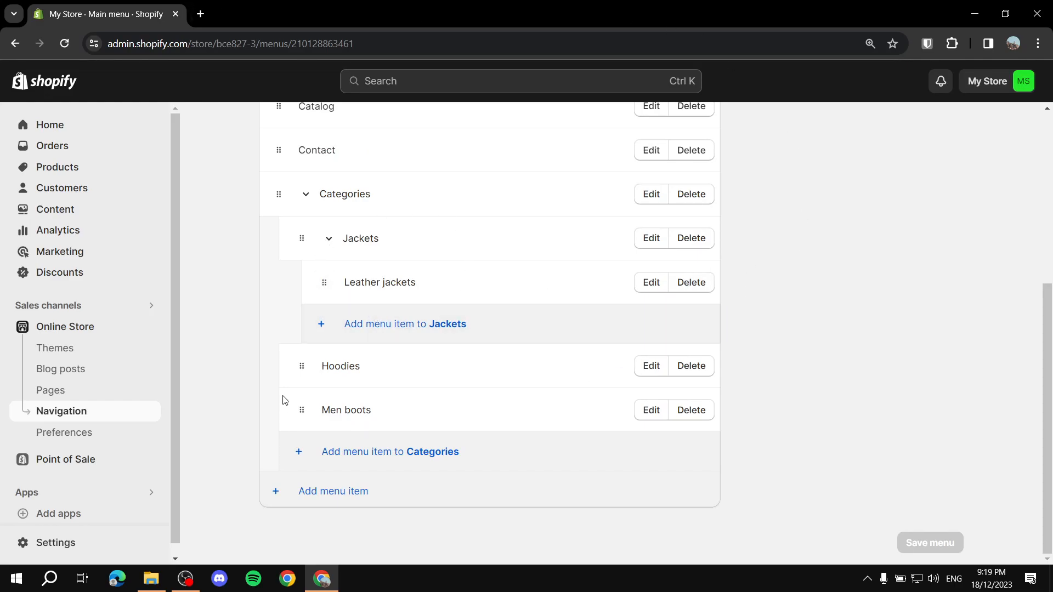
scroll(344, 190, up, 5)
scroll(305, 247, down, 5)
drag(301, 410, 265, 415)
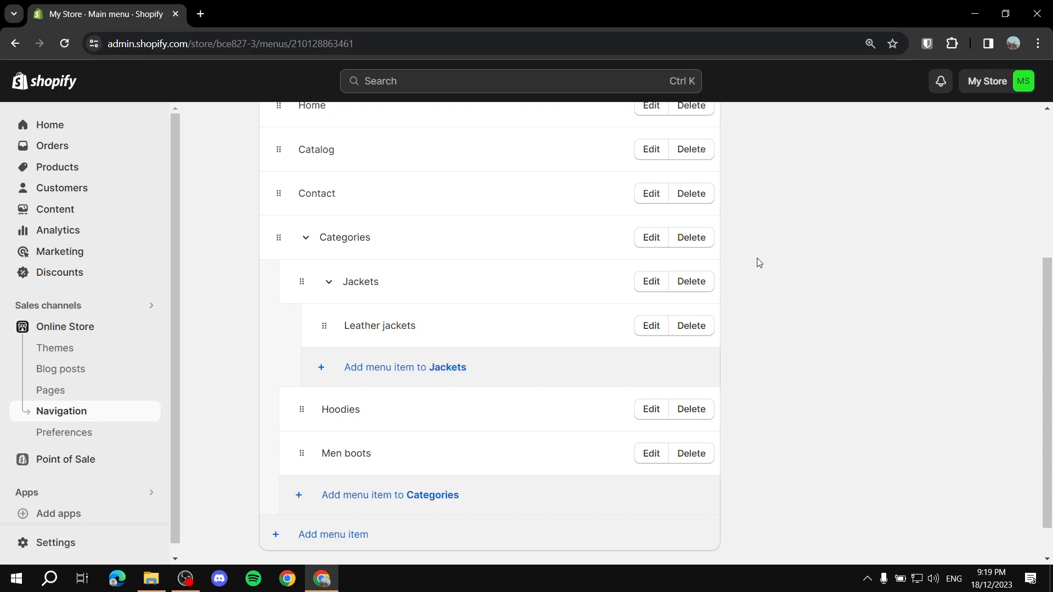